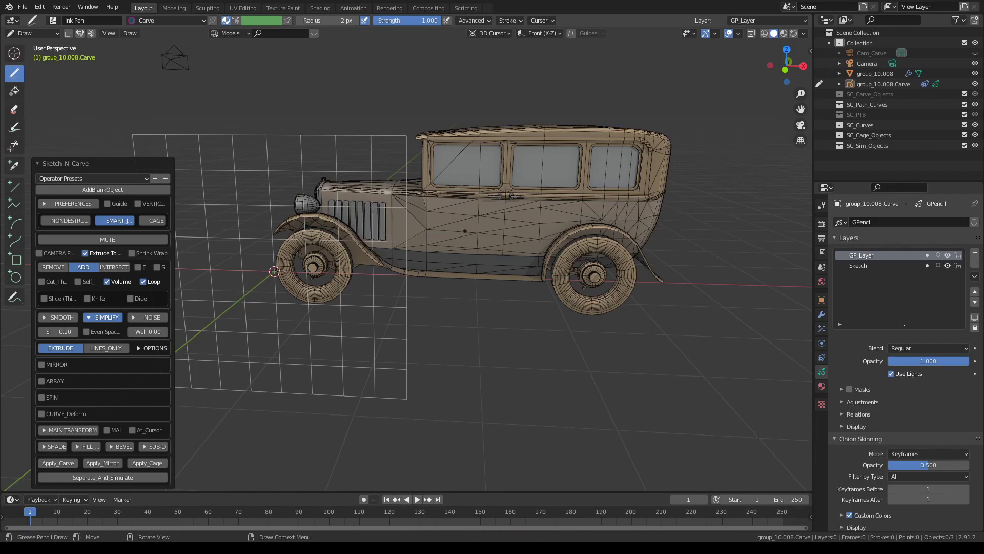
From the camera view, trace a closed Carve outline around the sedan's hood and roof.
middle_click_drag(462, 229, 478, 220)
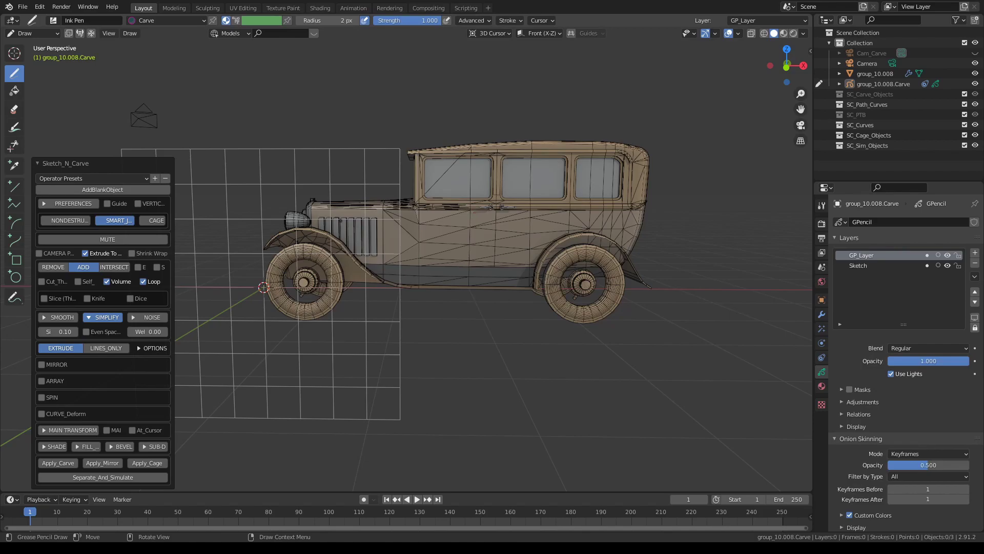
key("KP_0")
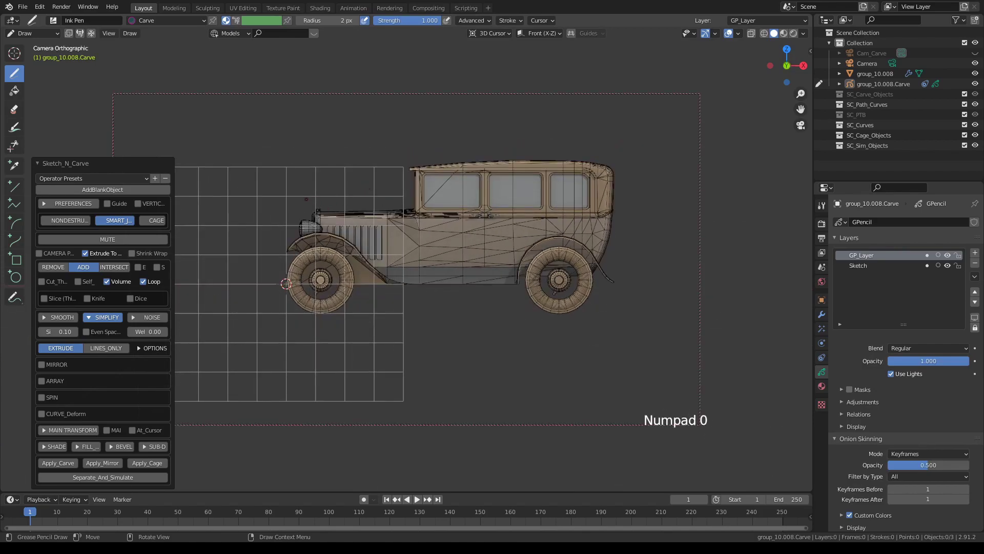
mouse_move(399, 197)
left_mouse_down()
mouse_move(413, 160)
mouse_move(611, 155)
mouse_move(617, 295)
mouse_move(574, 321)
mouse_move(495, 297)
mouse_move(403, 296)
mouse_move(330, 319)
mouse_move(286, 307)
left_mouse_up()
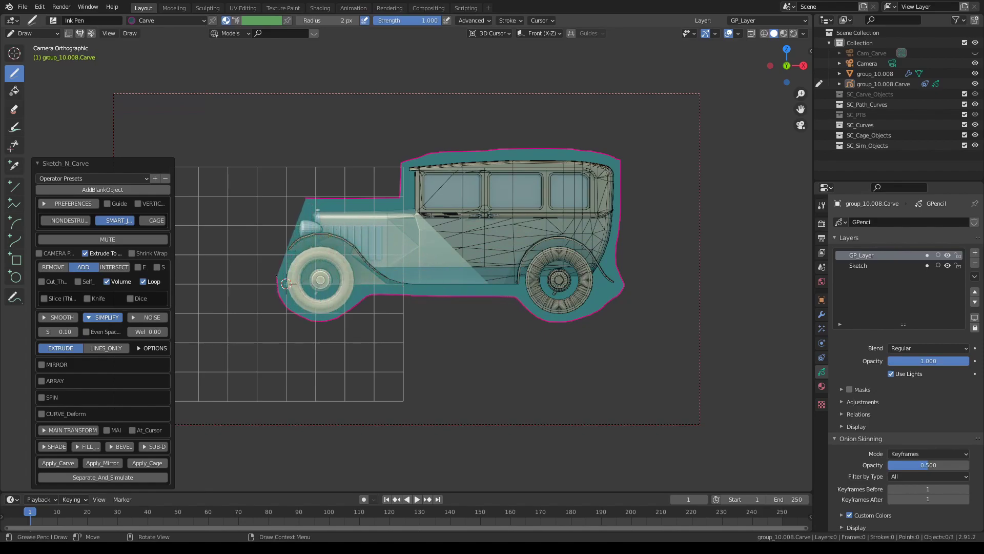
left_click_drag(295, 201, 296, 197)
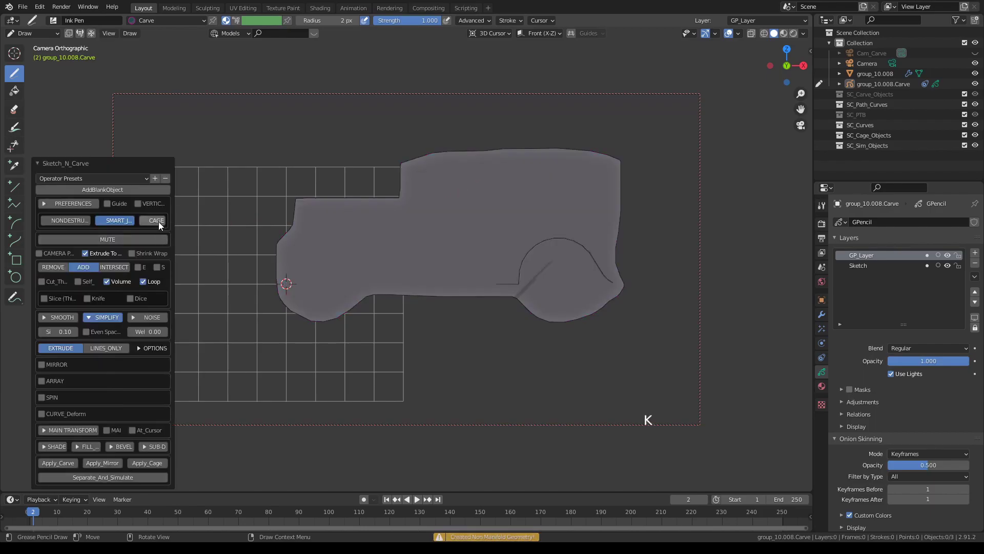
Generate a cage from the outline and slide it 2.34 along Y onto the car.
left_click(156, 222)
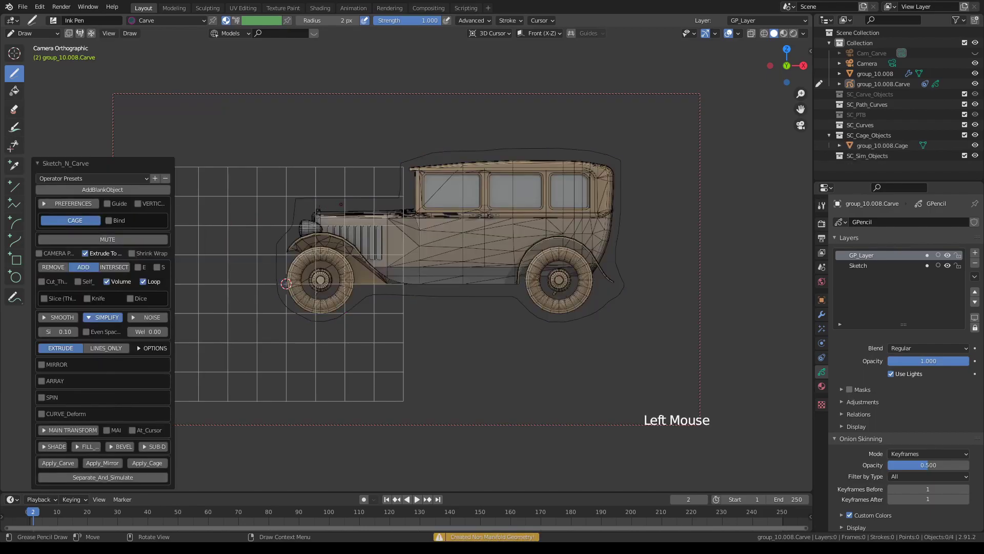
key("KP_0")
middle_click_drag(341, 204, 435, 206)
scroll(400, 205, "down", 3)
left_click(139, 348)
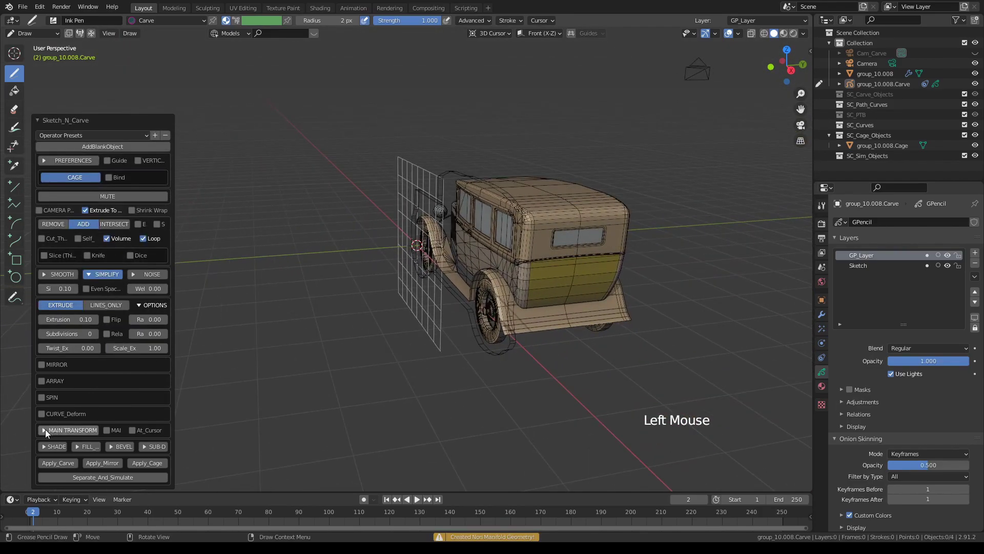
left_click(46, 432)
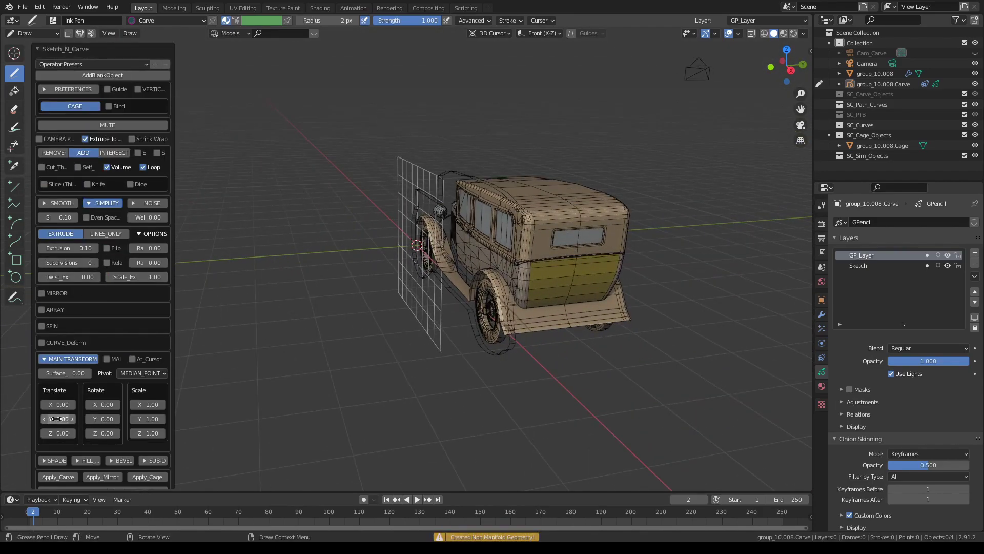
left_click_drag(56, 419, 172, 419)
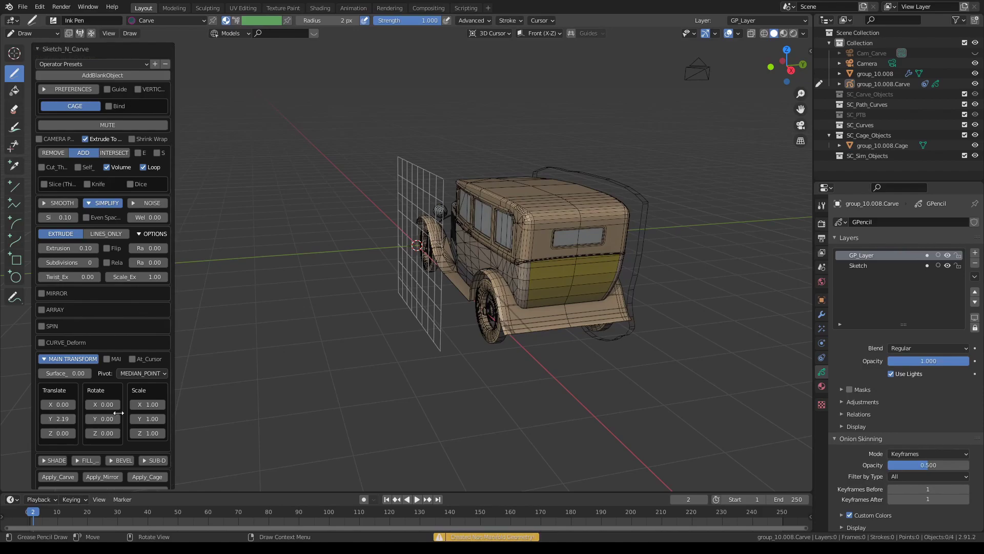
Thicken the cage extrusion to 2.51, enable Bind, and finish the cage creation.
key("KP_0")
key("KP_0")
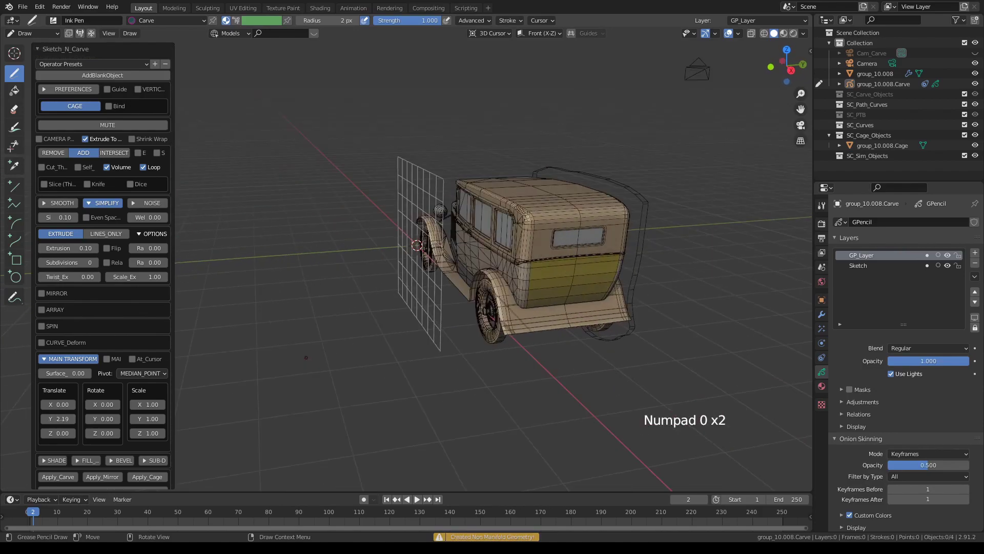
left_click_drag(64, 249, 169, 248)
middle_click_drag(380, 231, 492, 244)
scroll(441, 231, "up", 2)
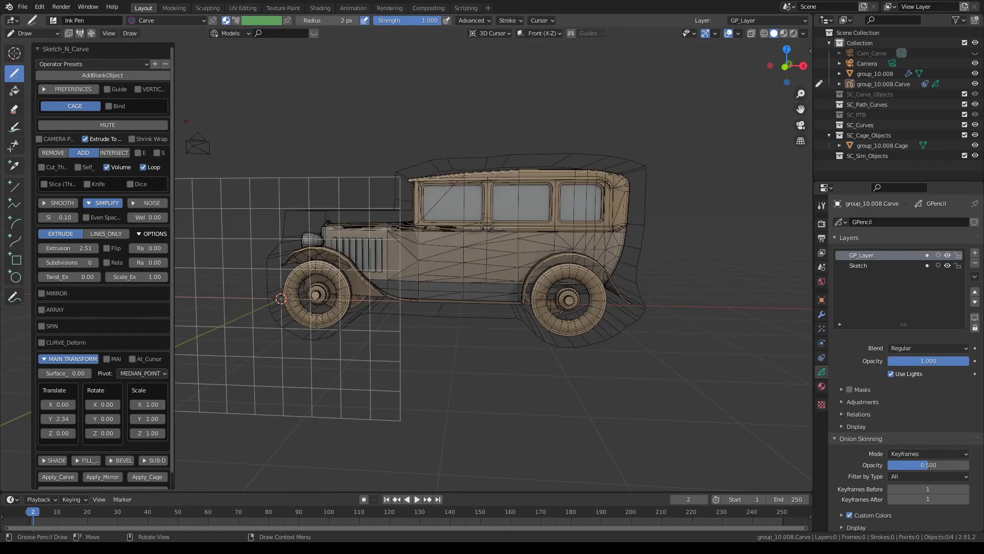
left_click(109, 107)
key("k")
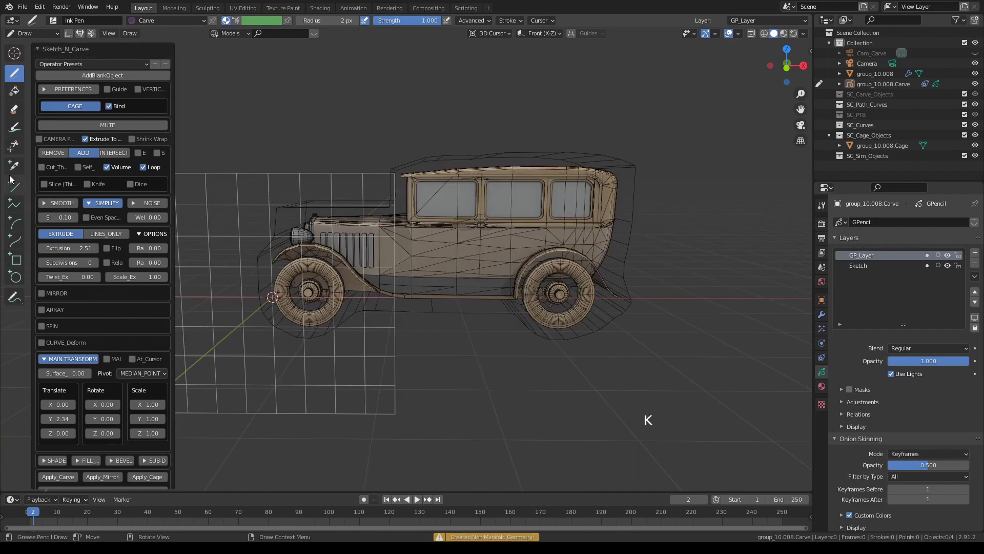
left_click(73, 107)
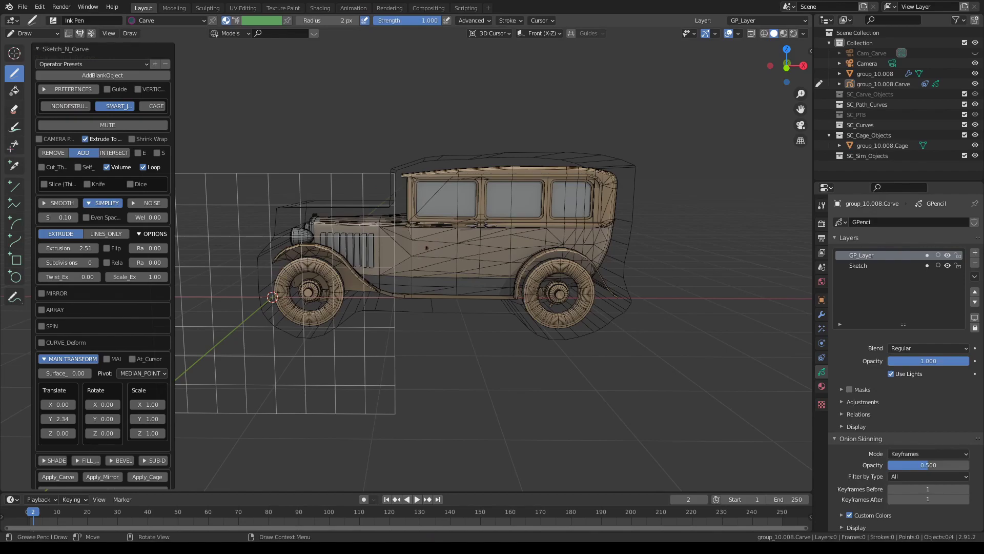
Select the cage and enter its Edit Mode with X-ray turned on.
key("alt+v")
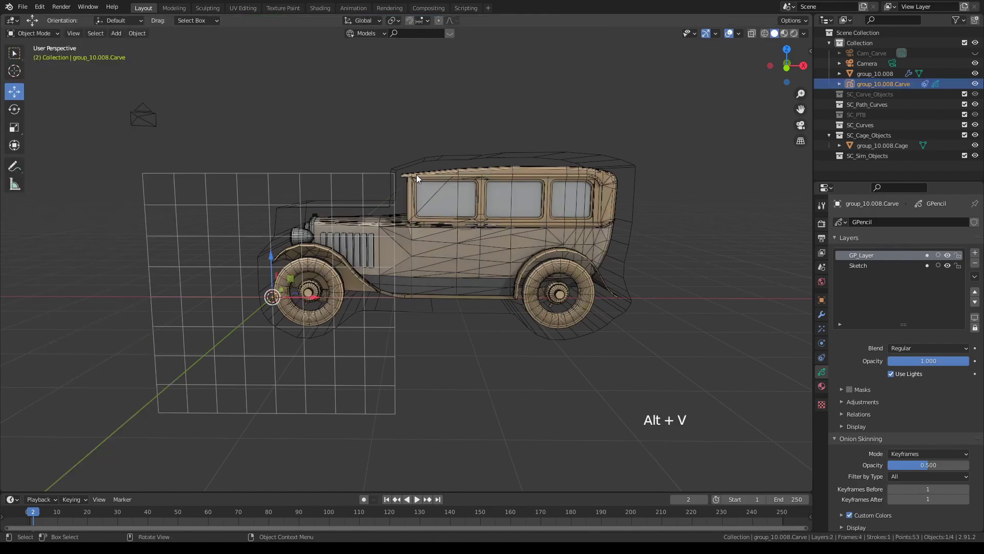
left_click(420, 160)
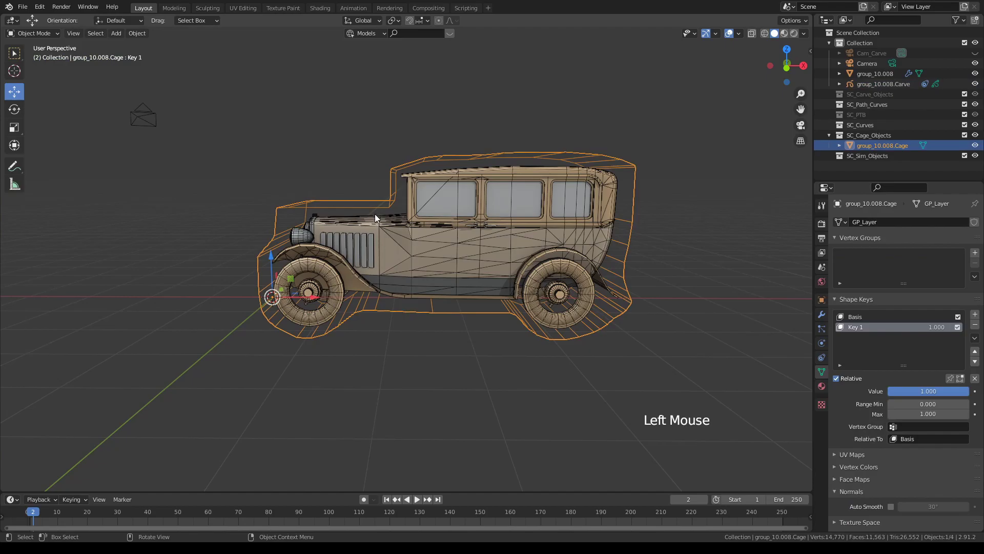
scroll(374, 214, "up", 2)
scroll(373, 214, "down", 2)
middle_click_drag(374, 213, 712, 55)
key("Tab")
left_click(752, 33)
middle_click_drag(464, 149, 462, 149)
Raise the front and middle roof vertices of the cage, then select the rear roof vertices.
left_click(323, 143)
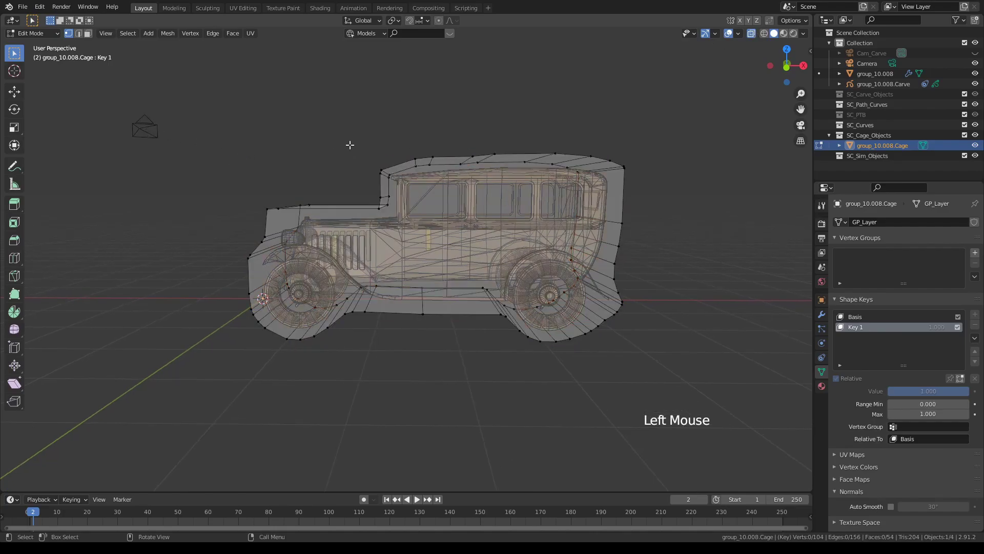
left_click_drag(351, 145, 444, 191)
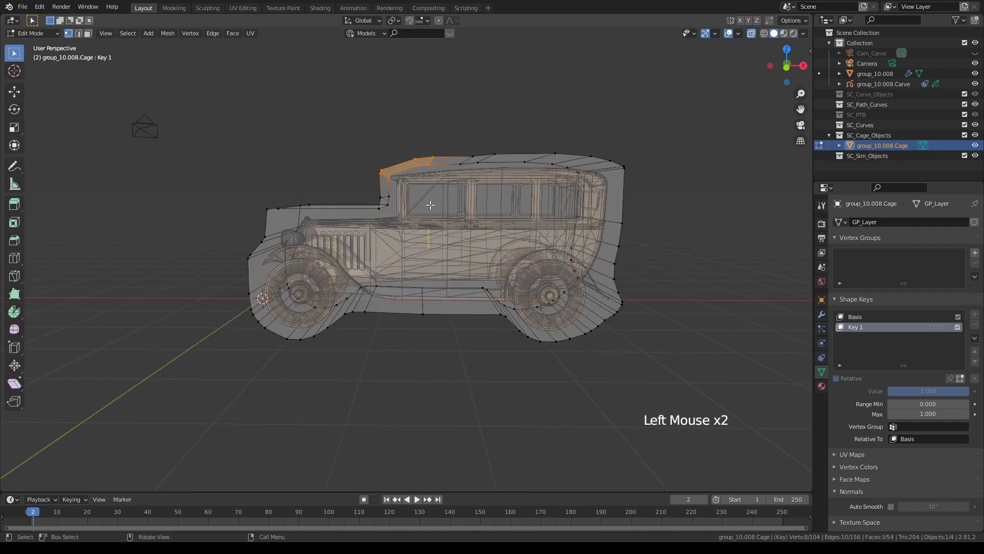
key("g")
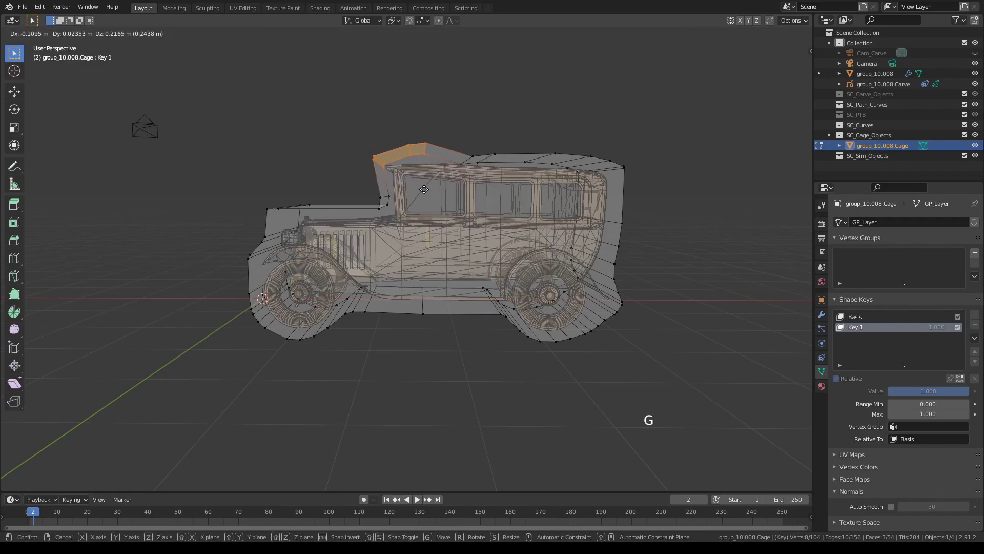
left_click(426, 185)
left_click_drag(458, 140, 504, 184)
key("g")
left_click(502, 165)
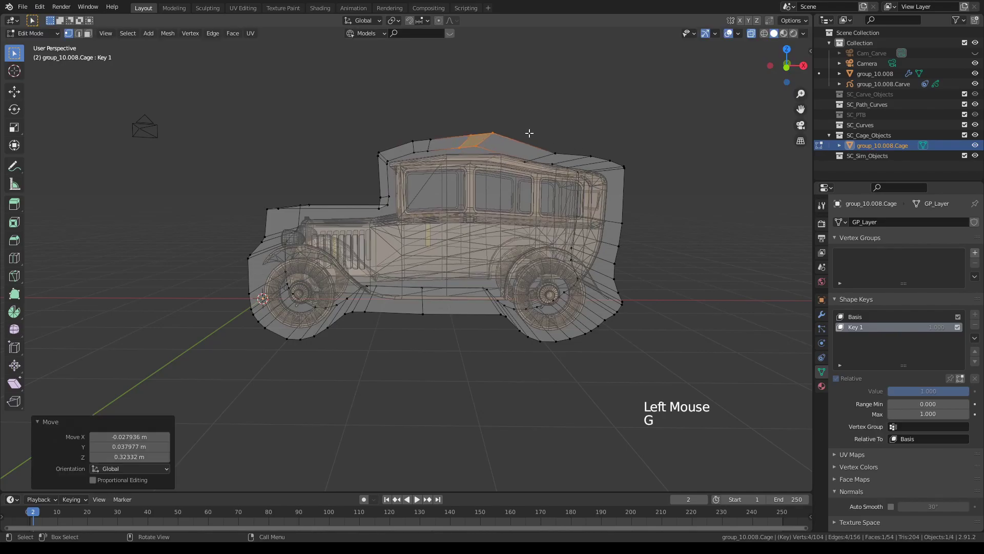
left_click_drag(528, 133, 616, 194)
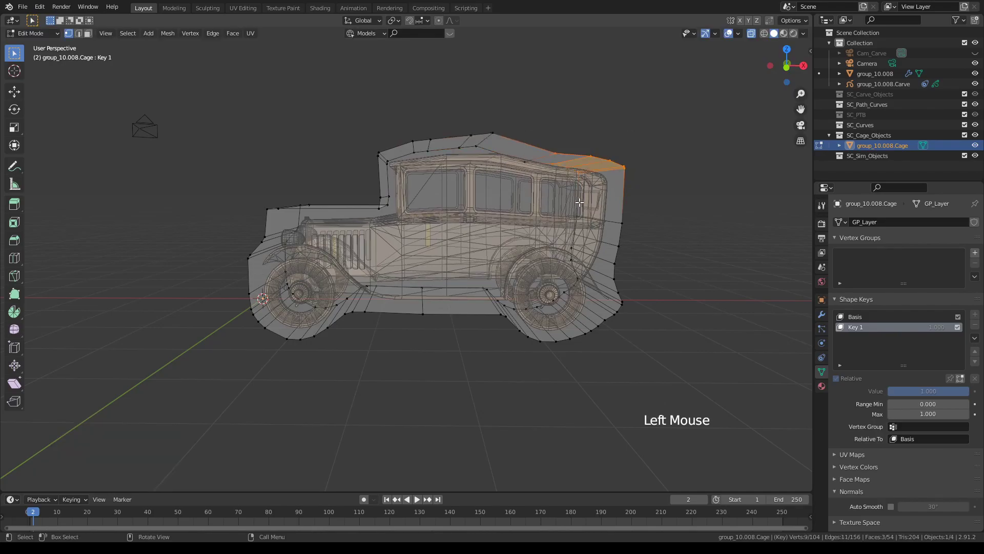
In front orthographic view, move the rear roof vertices up and to the left.
key("KP_3")
key("KP_1")
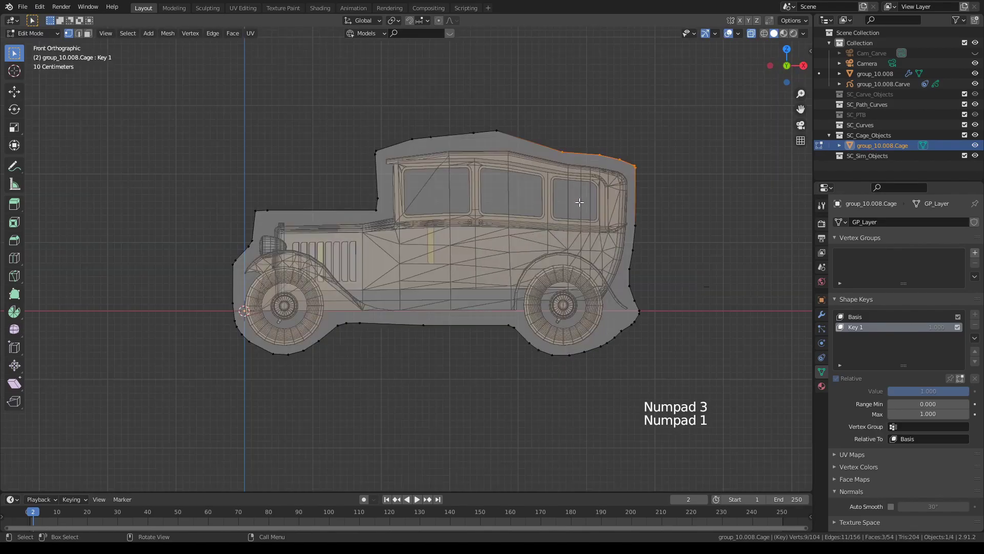
left_click(606, 163)
left_click_drag(545, 127, 670, 189)
key("g")
left_click(501, 149)
Move the front-end and lower front-fender cage vertices.
left_click_drag(506, 149, 457, 114)
key("g")
left_click_drag(218, 190, 331, 373)
key("g")
left_click(350, 372)
left_click_drag(329, 313, 376, 343)
Stretch the rear cage vertices taller along Z and shift them left.
key("g")
left_click(393, 339)
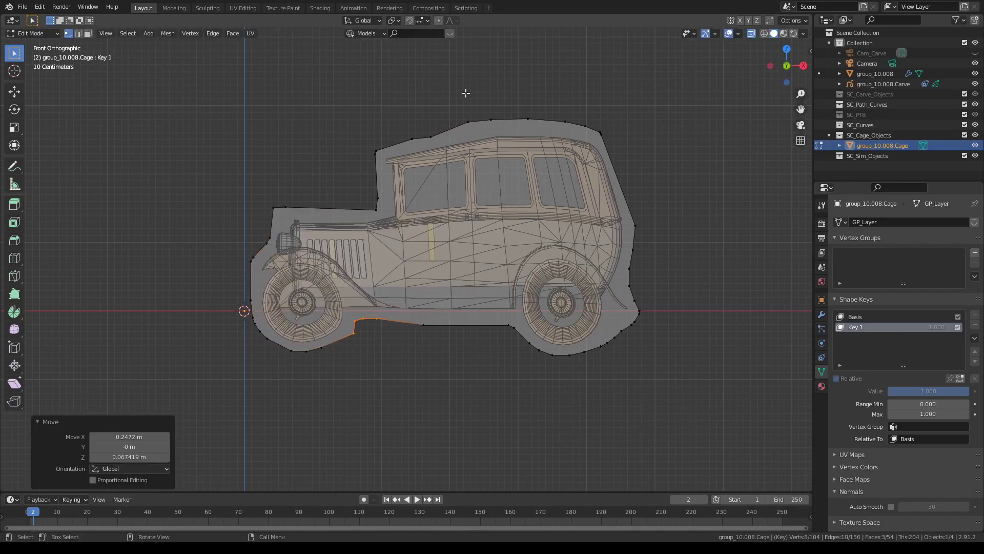
left_click_drag(460, 96, 664, 379)
key("g")
left_click(643, 369)
key("s")
key("z")
left_click(515, 277)
left_click_drag(423, 123, 441, 148)
key("g")
Raise the rear-wheel and rear-side vertices with smooth falloff and shift the hood vertices along X.
left_click_drag(469, 278, 638, 384)
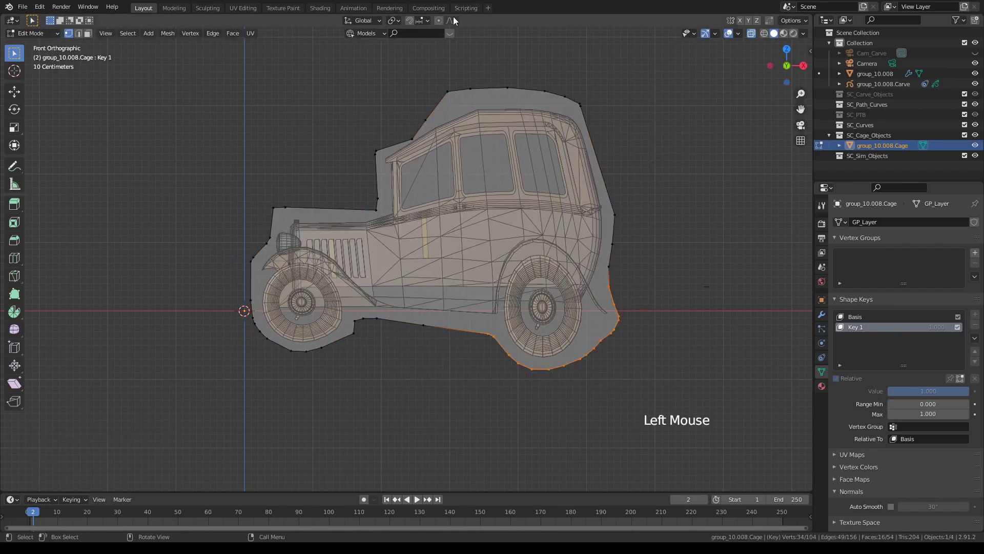
key("g")
left_click(608, 293)
left_click_drag(569, 211, 637, 268)
key("g")
left_click(635, 248)
left_click_drag(319, 190, 250, 247)
key("g")
left_click(274, 244)
Switch to face selection and inspect the reshaped cage in perspective.
scroll(404, 221, "down", 2)
middle_click_drag(404, 222, 354, 240)
left_click(88, 34)
middle_click_drag(408, 195, 644, 202)
left_click(476, 213)
left_click(451, 183)
Activate the Move tool and check a cage face from the front.
scroll(452, 199, "down", 2)
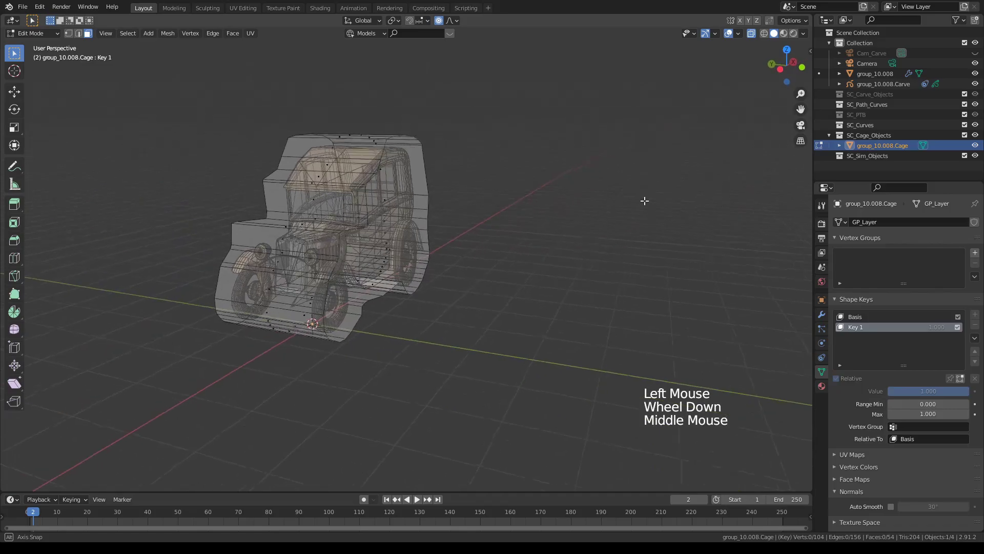
left_click(419, 184)
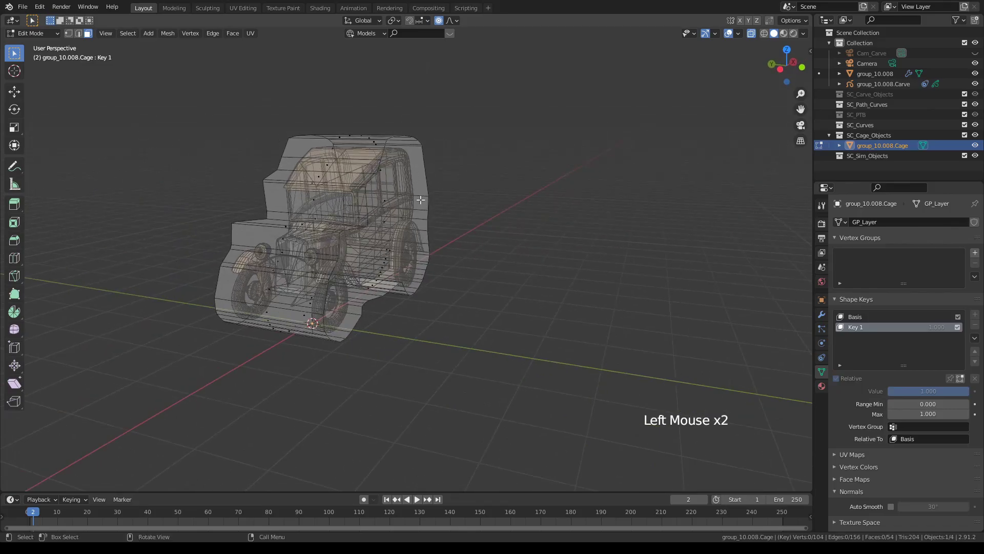
left_click(14, 91)
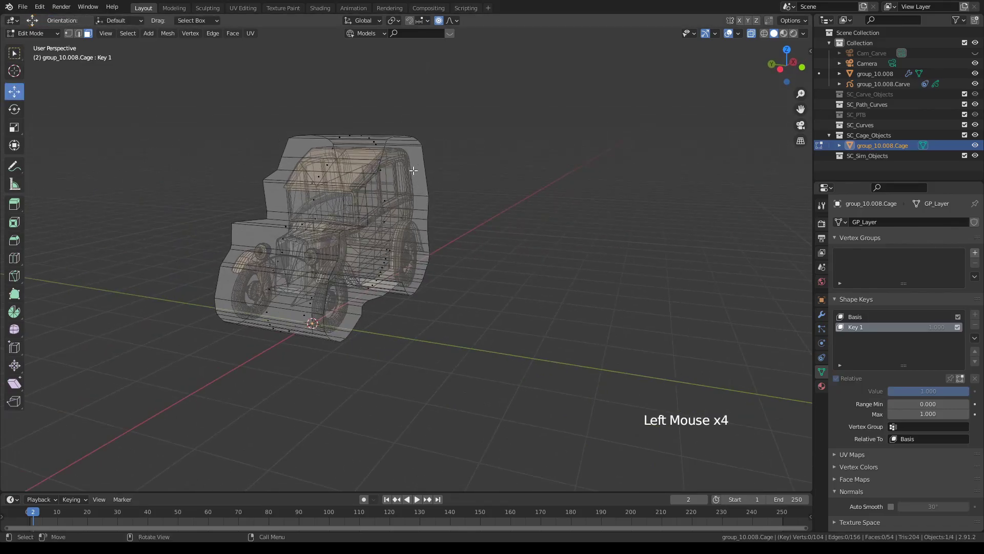
left_click(362, 169)
middle_click_drag(362, 169, 529, 178)
scroll(529, 178, "up", 1)
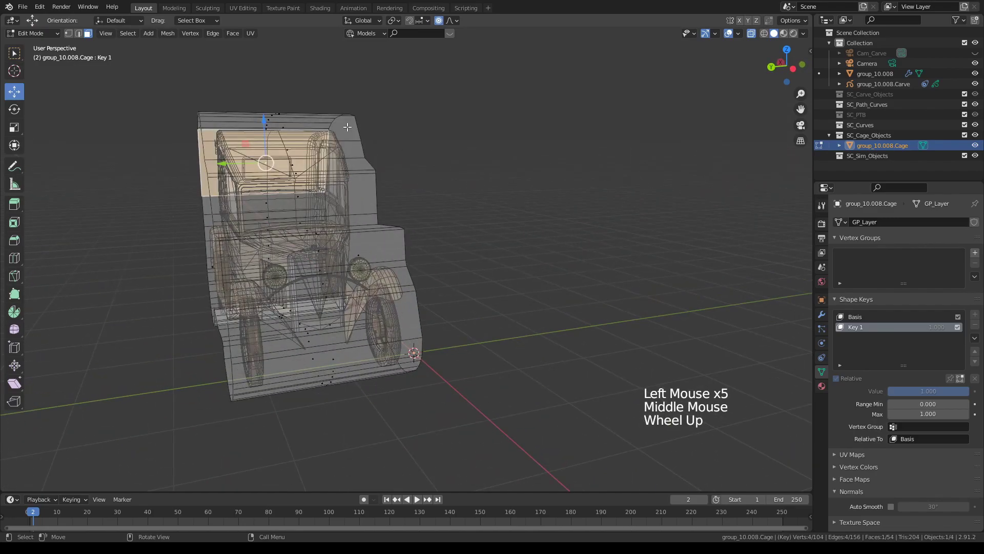
left_click(348, 131)
Orbit around the car from rear toward front and clear the cage selection.
middle_click_drag(398, 163, 456, 163)
left_click(445, 154)
middle_click_drag(516, 177, 451, 180)
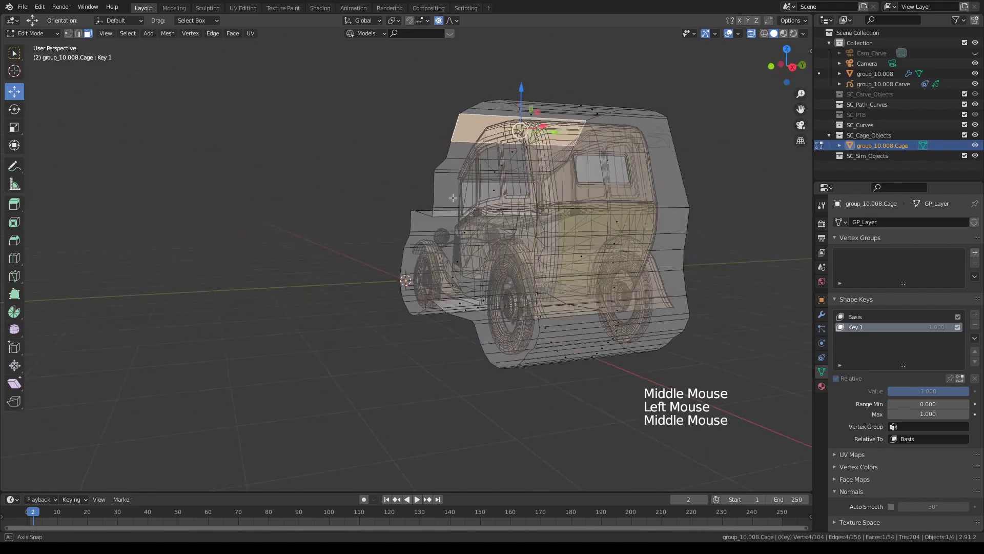
scroll(451, 180, "down", 1)
left_click(488, 202)
middle_click_drag(513, 197, 384, 189)
left_click(487, 202)
double_click(560, 148)
middle_click_drag(559, 147, 523, 154)
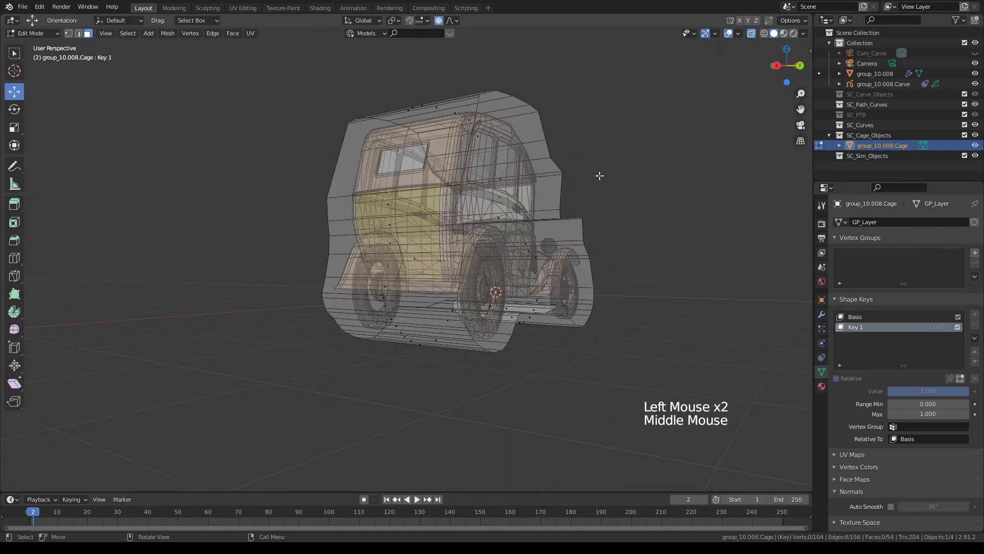
middle_click_drag(600, 176, 559, 190)
left_click(629, 178)
left_click(561, 190)
middle_click_drag(568, 192, 440, 168)
Rotate one side of the cage slightly inward and shift it sideways along Y.
left_click_drag(397, 100, 436, 330)
key("r")
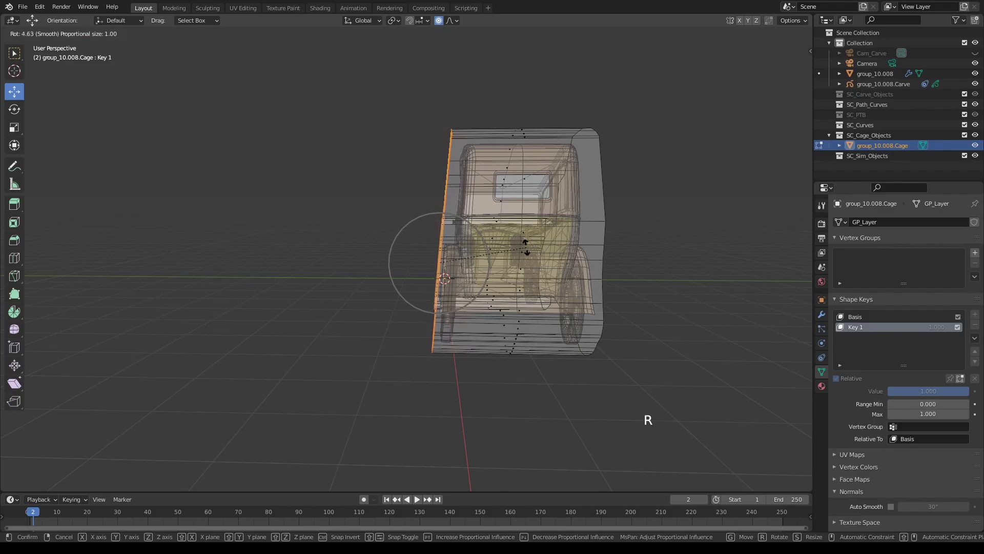
left_click(526, 247)
left_click_drag(476, 263, 468, 264)
left_click(469, 263)
middle_click_drag(468, 263, 718, 220)
Rotate the opposite cage side about 6 degrees, shift it along its axis, and deselect all.
left_click_drag(547, 88, 595, 380)
key("r")
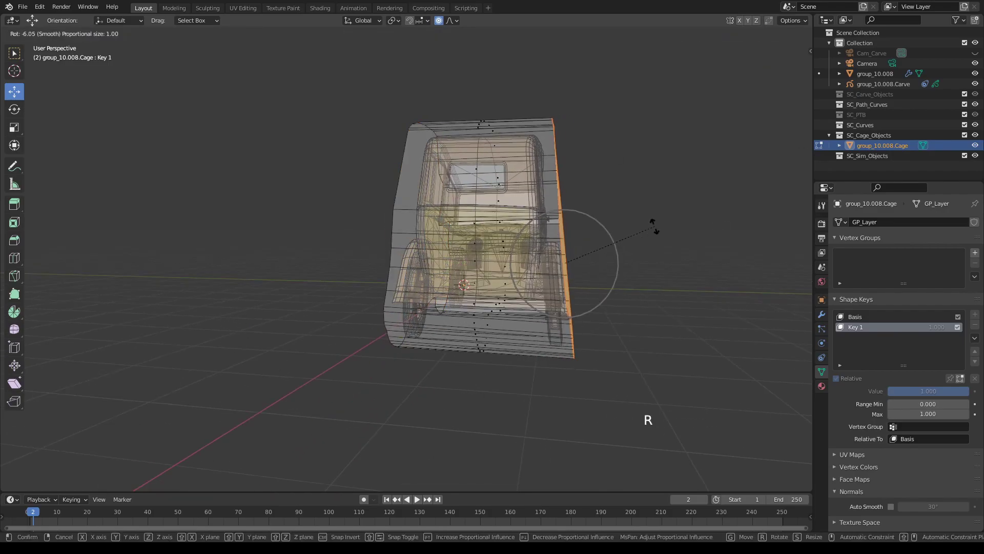
left_click(652, 226)
left_click_drag(615, 264, 567, 263)
middle_click_drag(567, 264, 543, 186)
key("alt+a")
Return to Object Mode with X-ray off and select the cage around the deformed sedan.
key("v")
scroll(528, 165, "up", 2)
left_click(750, 33)
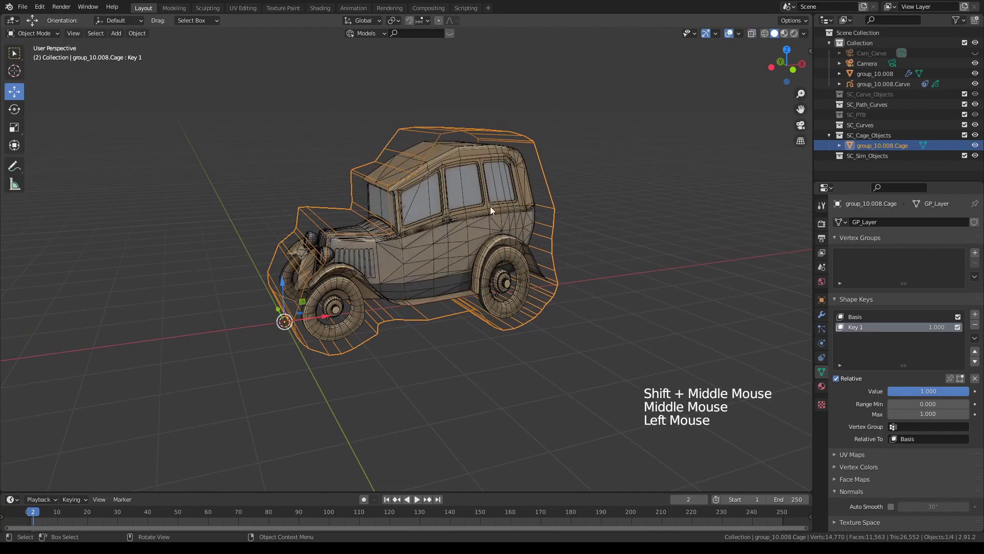
left_click(441, 155)
left_click(645, 192)
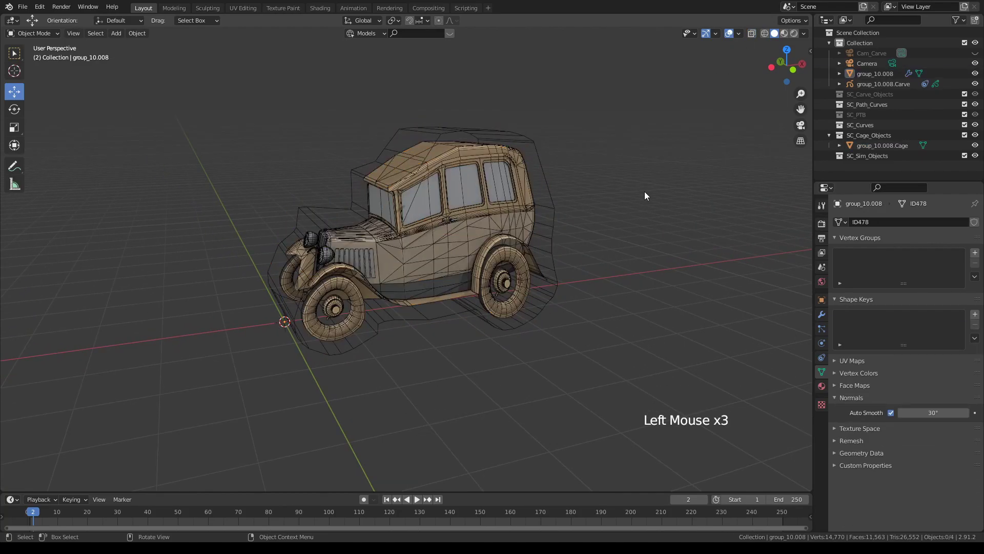
middle_click_drag(644, 192, 629, 217)
scroll(590, 225, "up", 2)
scroll(560, 233, "down", 2)
middle_click_drag(560, 233, 500, 244)
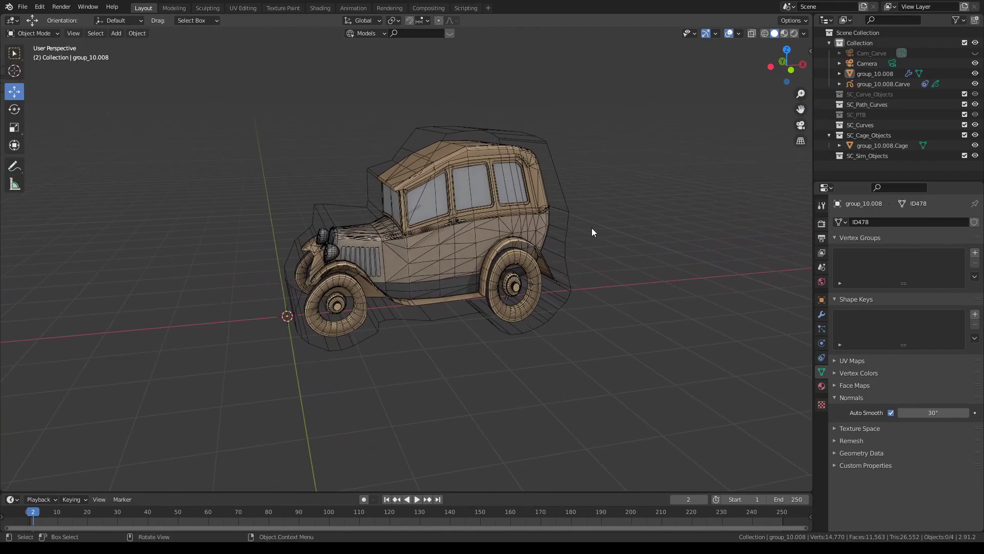
left_click(568, 210)
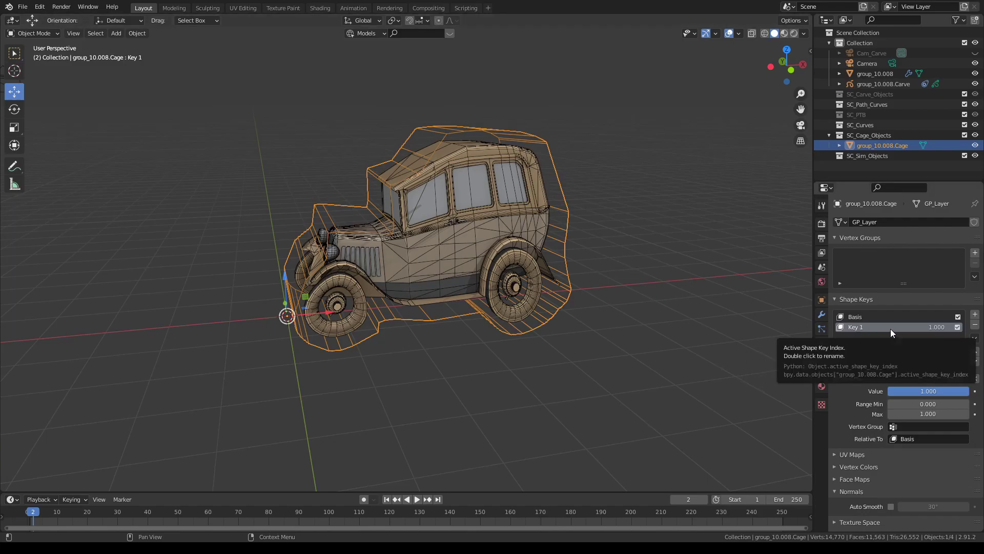
Drag the Key 1 value down to 0 and back to 1, viewing the car from front-left.
mouse_move(948, 391)
left_mouse_down()
mouse_move(868, 392)
mouse_move(950, 391)
left_mouse_up()
middle_click_drag(453, 290, 423, 282)
mouse_move(949, 391)
left_mouse_down()
mouse_move(868, 391)
mouse_move(965, 394)
left_mouse_up()
middle_click_drag(533, 282, 496, 278)
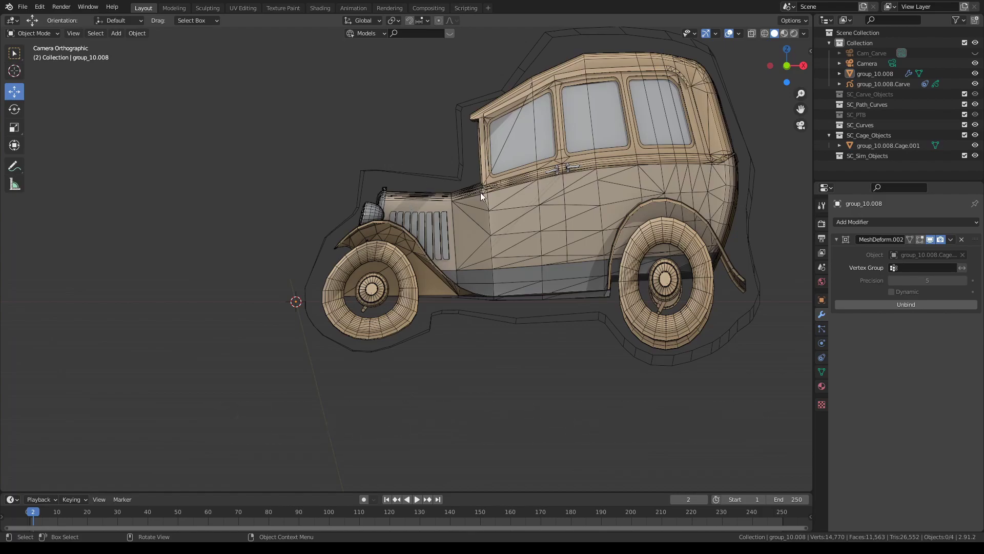
Select the car body, open Sketch_N_Carve with K, and draw a Carve stroke over fender and hood.
left_click(492, 198)
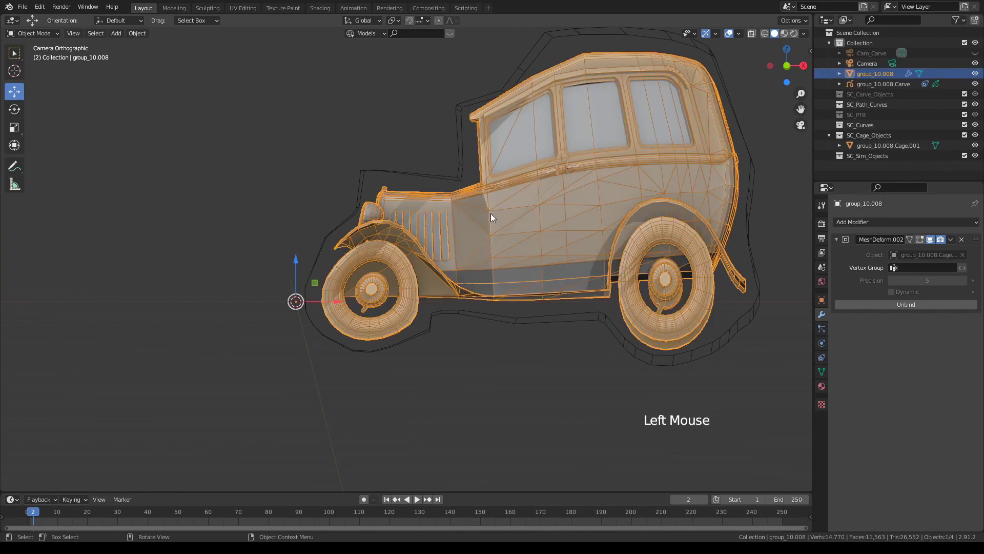
key("k")
key("KP_0")
key("KP_0")
scroll(348, 161, "up", 1)
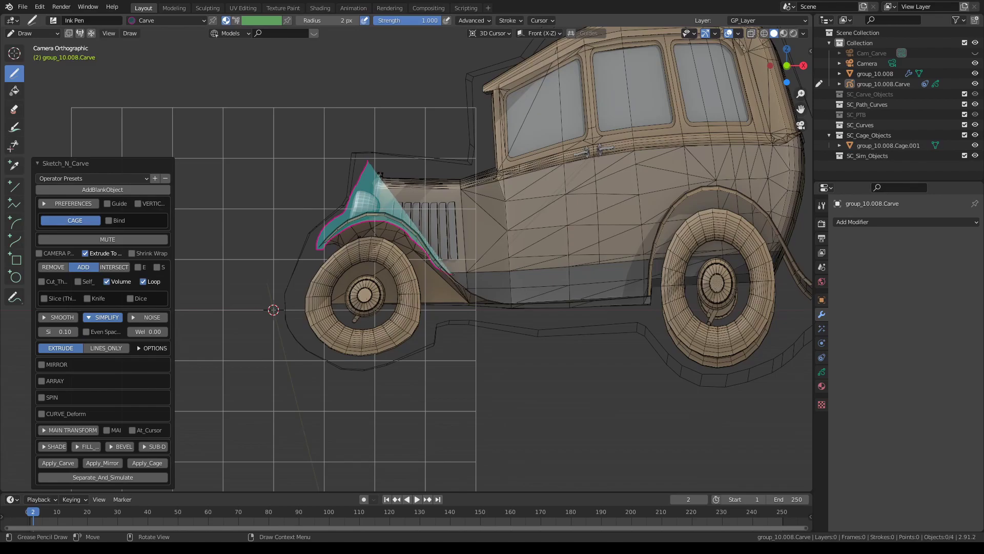
mouse_move(452, 274)
left_mouse_down()
mouse_move(465, 233)
mouse_move(451, 170)
left_mouse_up()
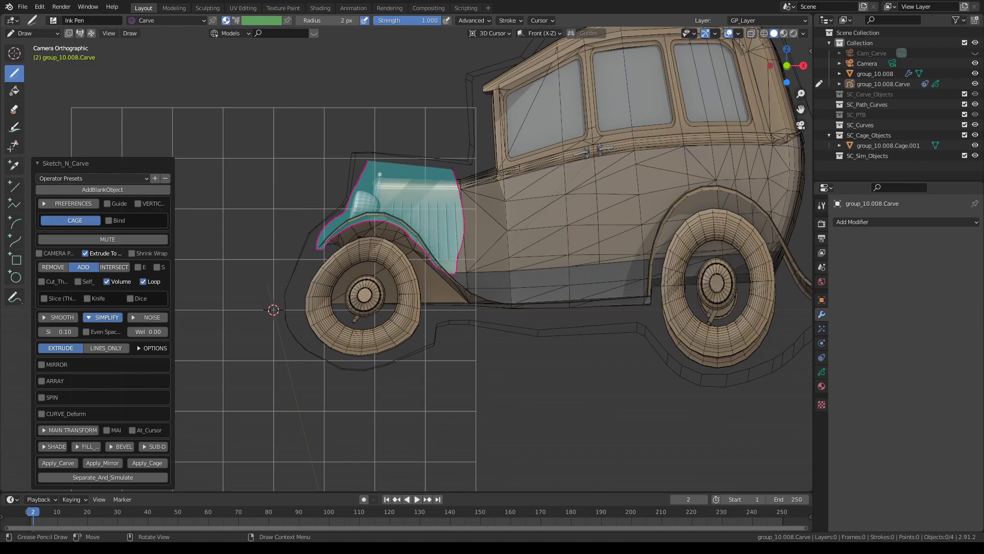
Build a new cage from the hood outline and shift it 2.44 along Y.
key("k")
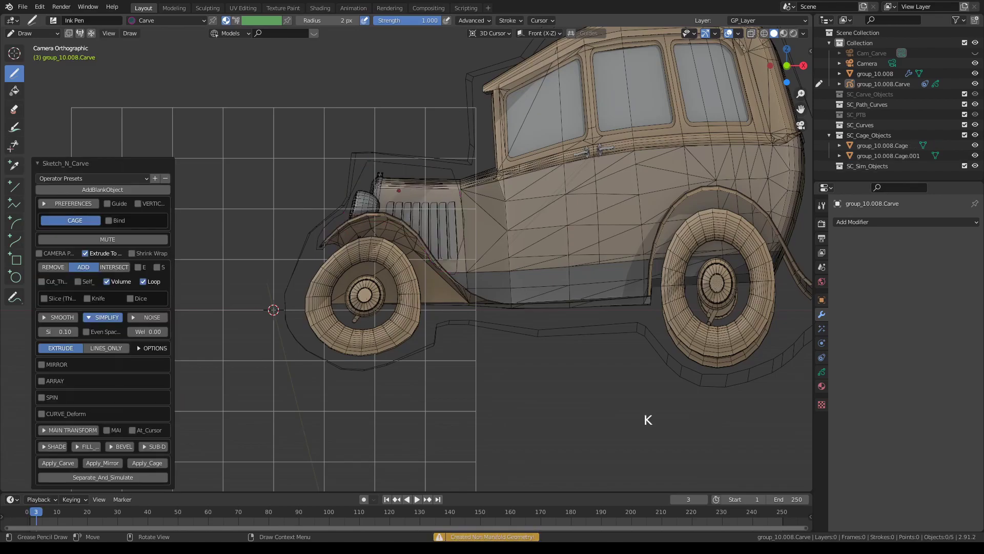
key("KP_0")
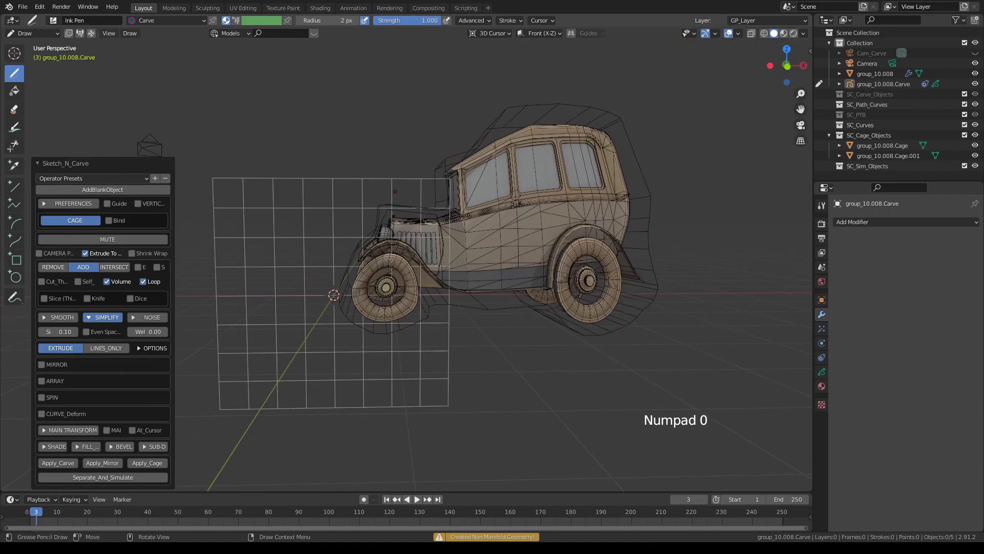
scroll(399, 190, "up", 2)
middle_click_drag(399, 190, 631, 213)
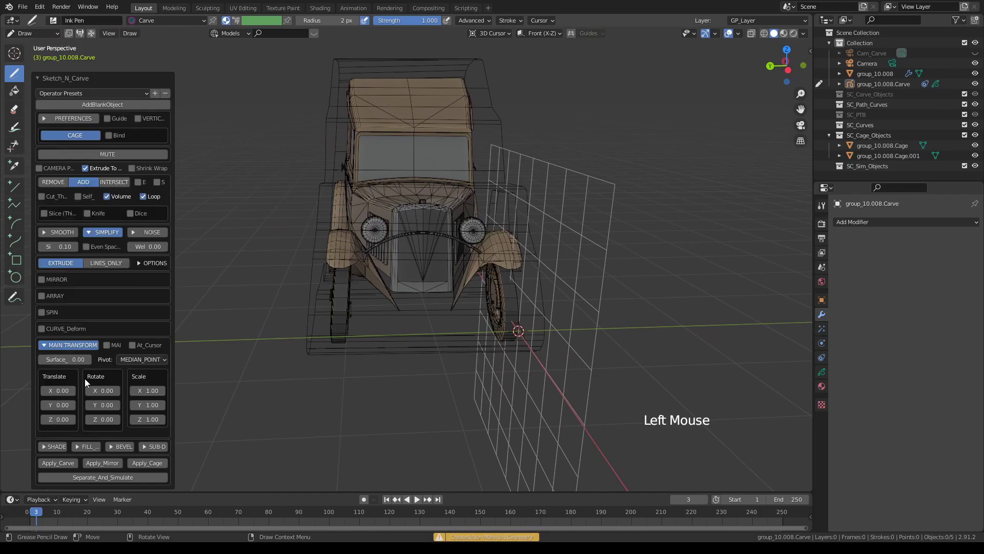
left_click_drag(49, 405, 45, 405)
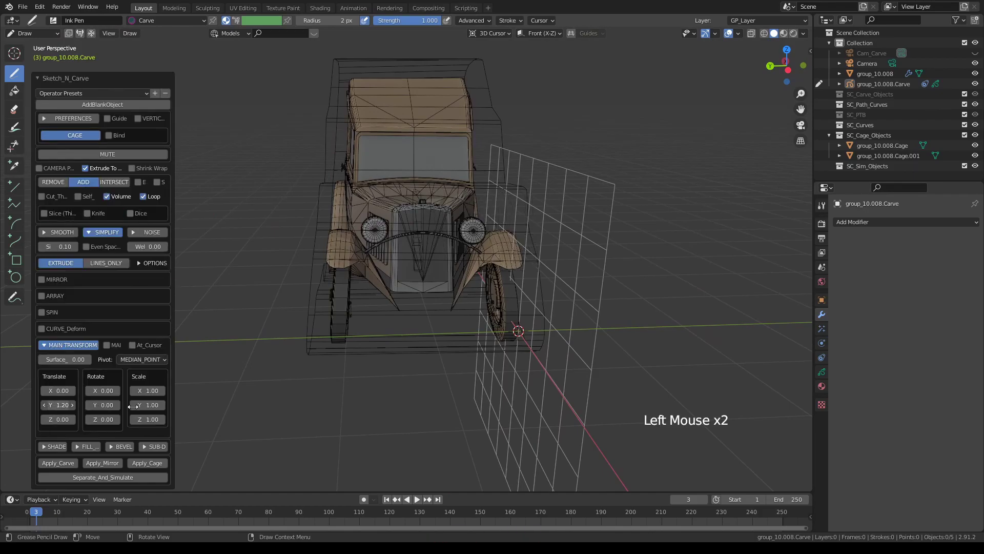
left_click_drag(137, 406, 164, 405)
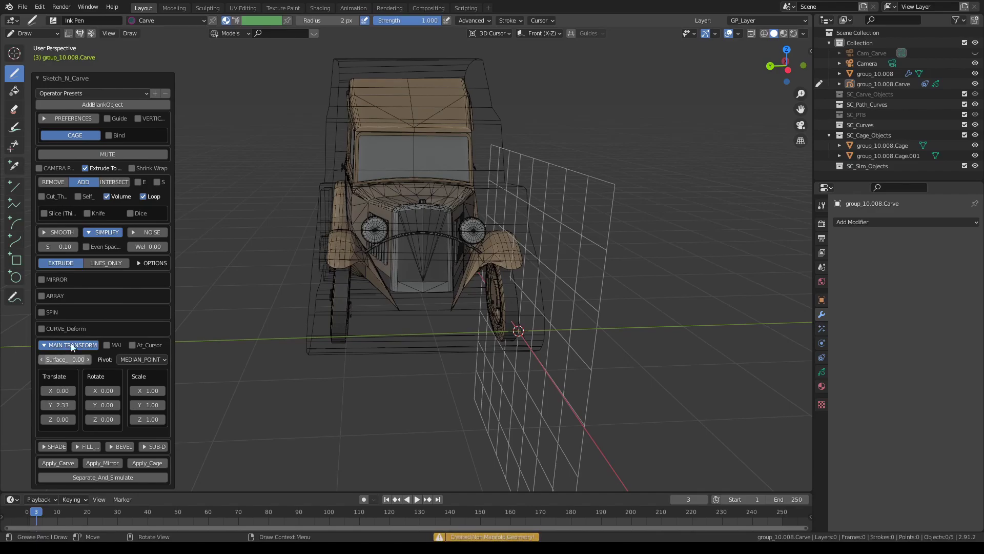
Set extrusion 2.81 with 3 subdivisions, enable Bind, and bind the new cage to the car.
left_click(153, 262)
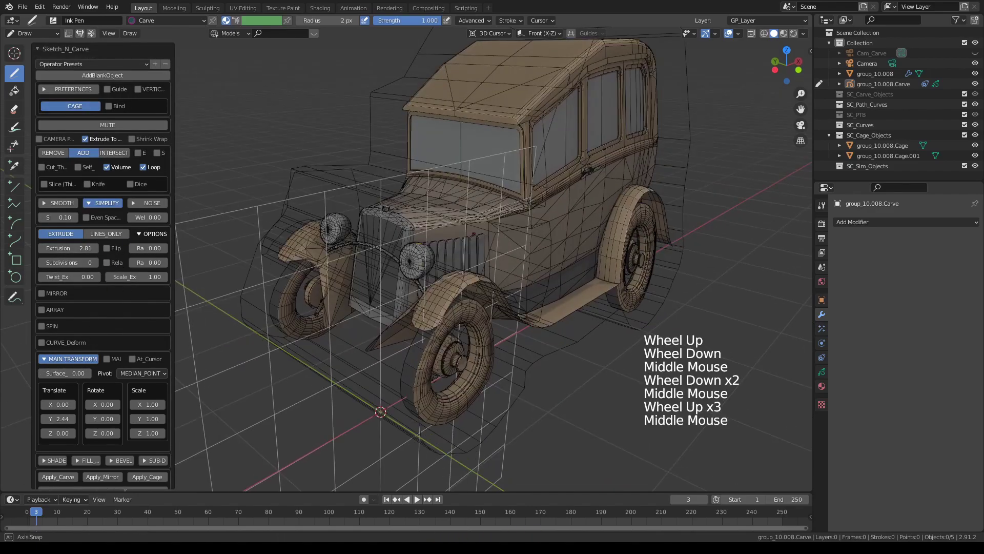
middle_click_drag(473, 234, 484, 247)
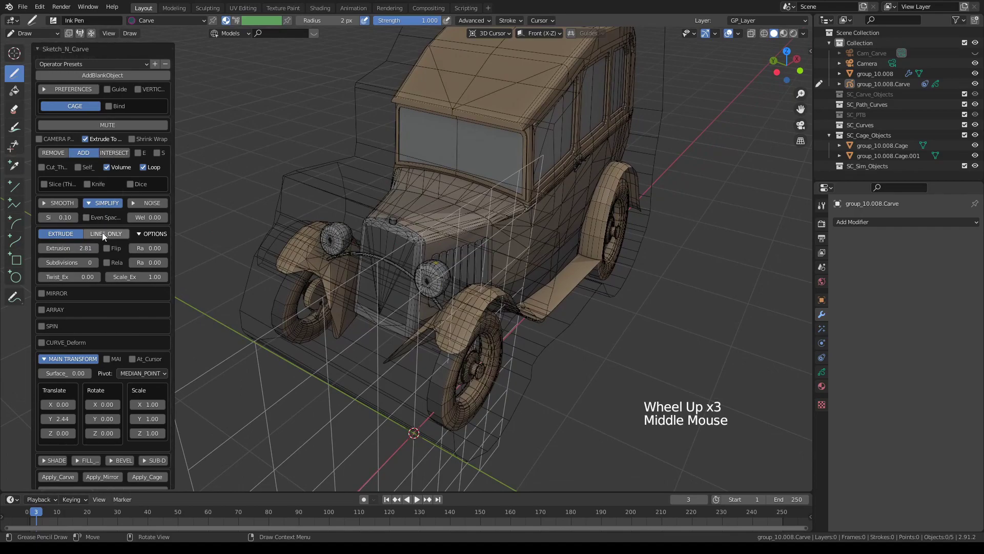
double_click(96, 262)
left_click(96, 263)
middle_click_drag(97, 262, 128, 231)
middle_click_drag(492, 256, 461, 205)
scroll(502, 249, "up", 1)
scroll(461, 205, "down", 2)
middle_click_drag(462, 205, 414, 168)
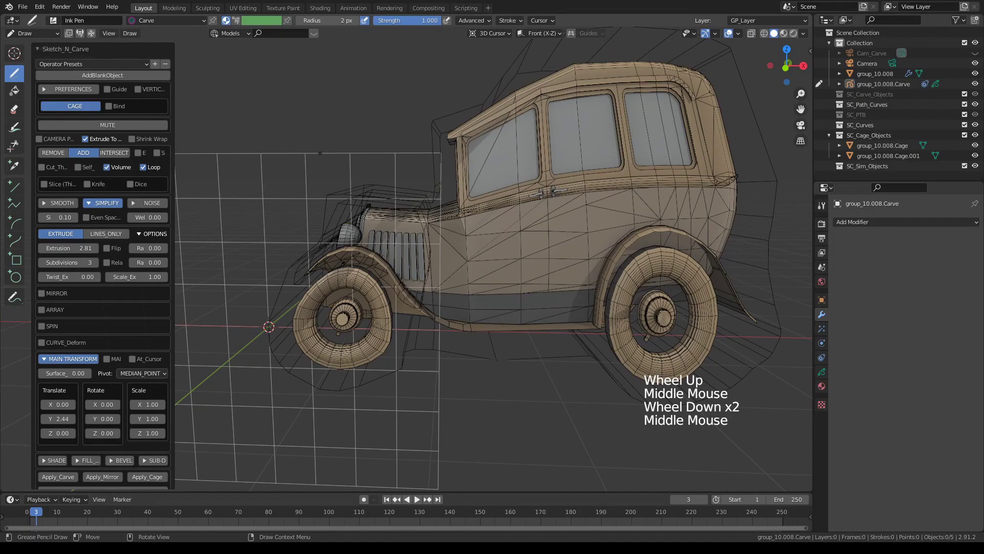
left_click(109, 106)
key("k")
left_click(91, 106)
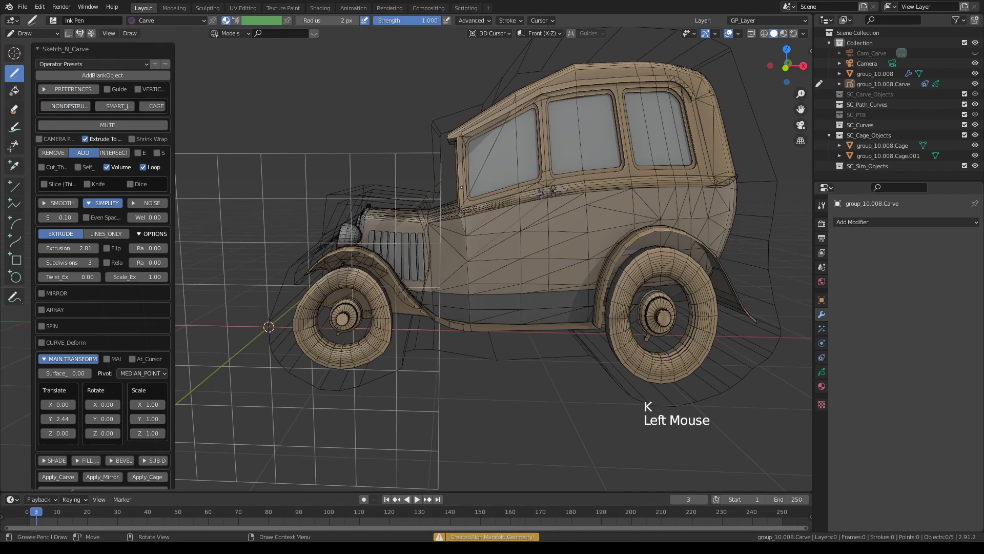
Edit the front hood cage in X-ray view and raise its hood-front vertices.
middle_click_drag(476, 184, 493, 180)
key("alt+v")
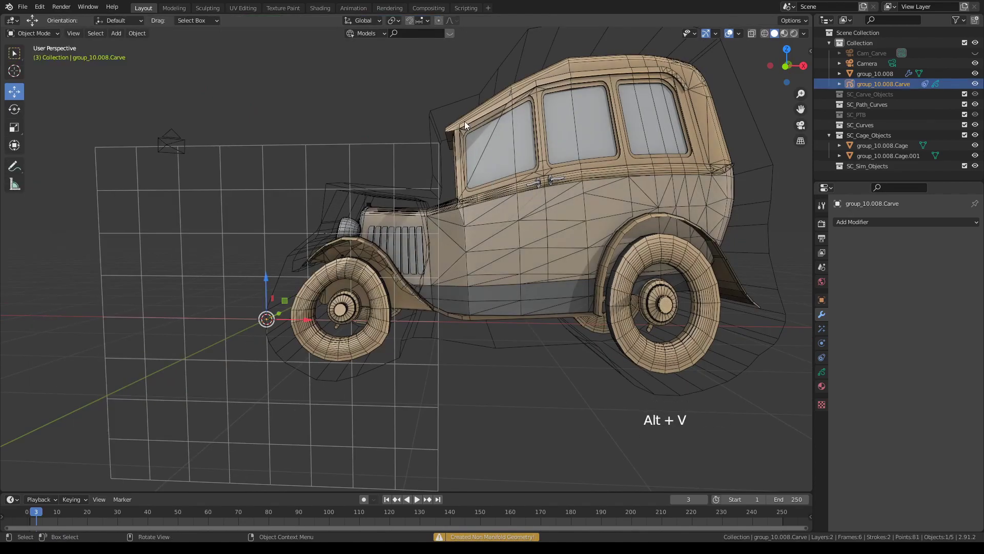
left_click(335, 193)
middle_click_drag(435, 156, 445, 155)
key("Tab")
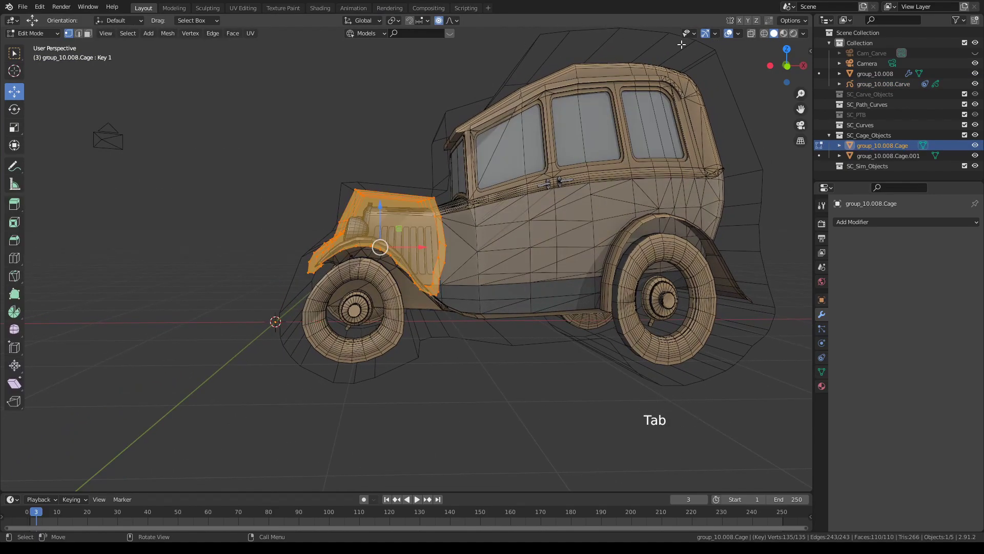
left_click(751, 34)
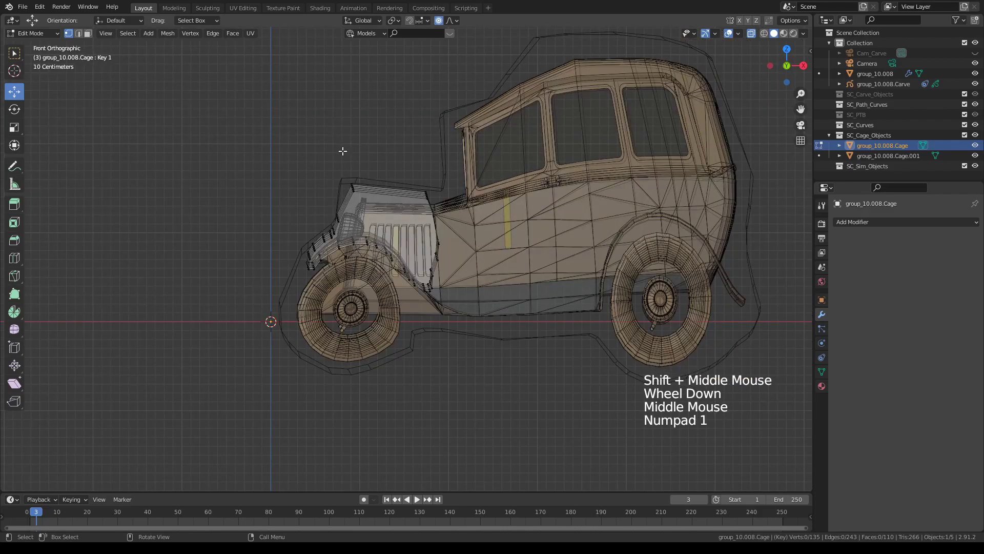
left_click_drag(314, 155, 368, 227)
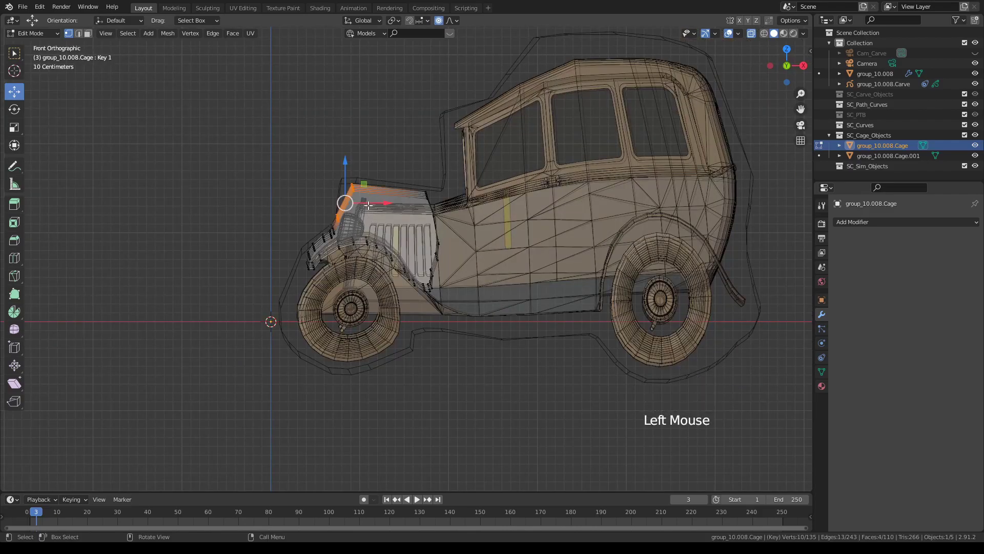
key("g")
left_click(368, 197)
Move the rear hood and front fender vertices of the cage, undoing the last grille edit.
left_click(429, 190)
key("g")
left_click(431, 202)
left_click_drag(412, 172, 461, 245)
key("g")
left_click(461, 242)
left_click_drag(287, 232, 342, 284)
key("g")
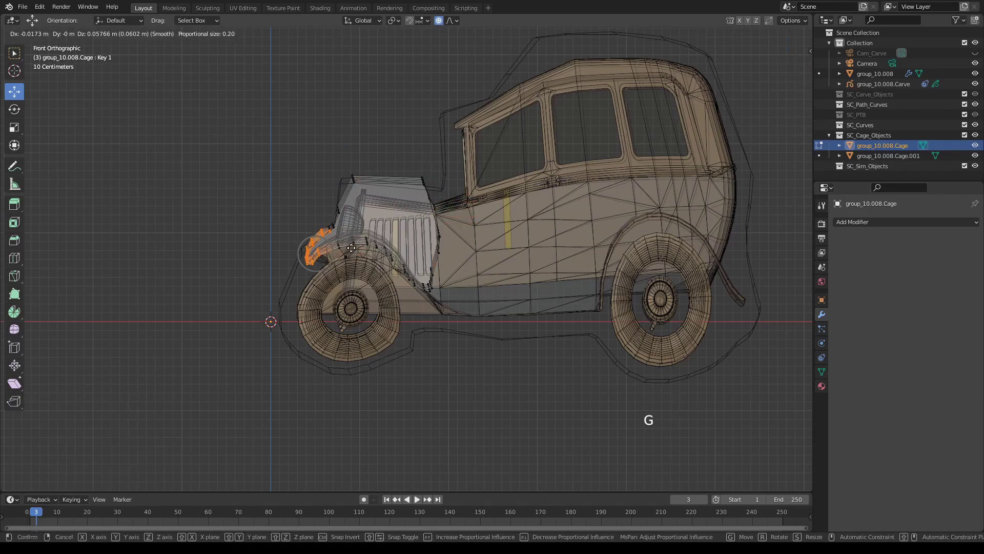
left_click(361, 244)
key("g")
key("ctrl+z")
key("ctrl+z")
In face select mode, pick two top hood faces and scale them.
middle_click_drag(340, 223, 386, 192)
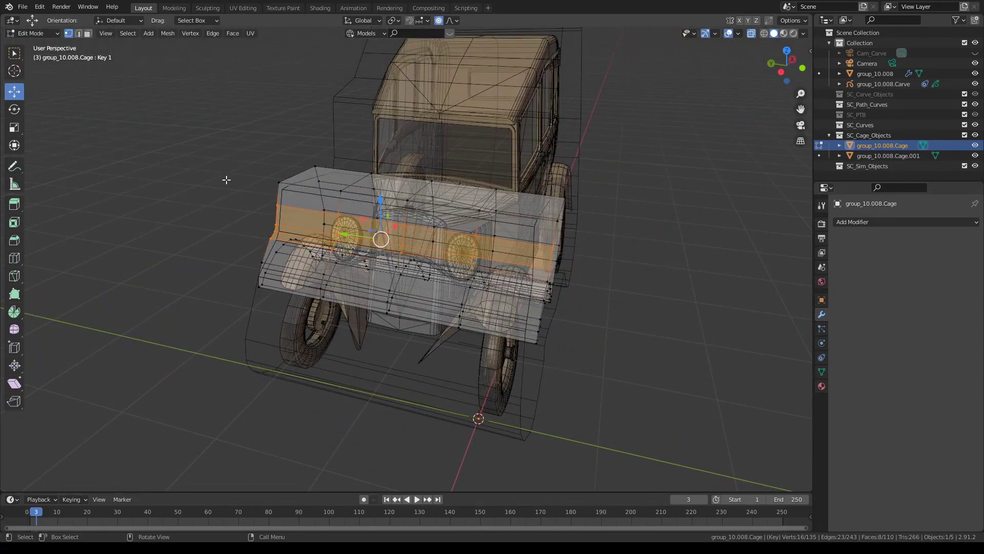
left_click(87, 34)
middle_click_drag(393, 206, 408, 169)
left_click(384, 199)
left_click(390, 226, "shift")
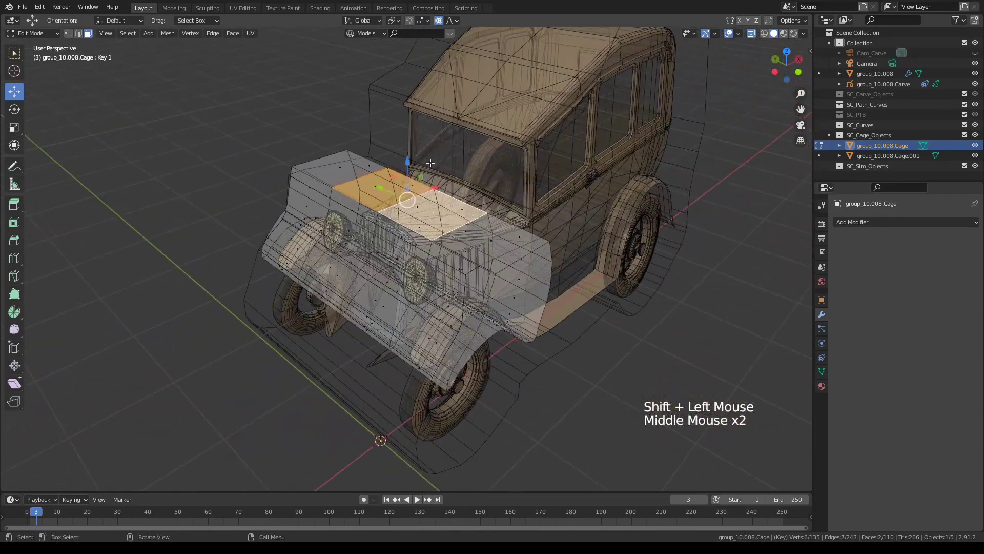
left_click_drag(408, 163, 408, 150)
key("s")
middle_click_drag(407, 149, 454, 196)
left_click(478, 138)
Rotate the hood faces slightly, then stretch them along the Y axis.
scroll(485, 154, "up", 2)
key("r")
left_click(459, 150)
left_click(453, 196)
key("s")
key("y")
left_click(481, 231)
Hide overlays, inspect the new nose from front and side, and leave Edit Mode.
left_click(728, 34)
middle_click_drag(513, 267, 568, 207)
middle_click_drag(756, 49, 569, 207)
scroll(584, 205, "down", 2)
key("Tab")
Restore the overlays and preview the hood cage's Key 1, leaving it at 0.447.
key("v")
left_click(727, 33)
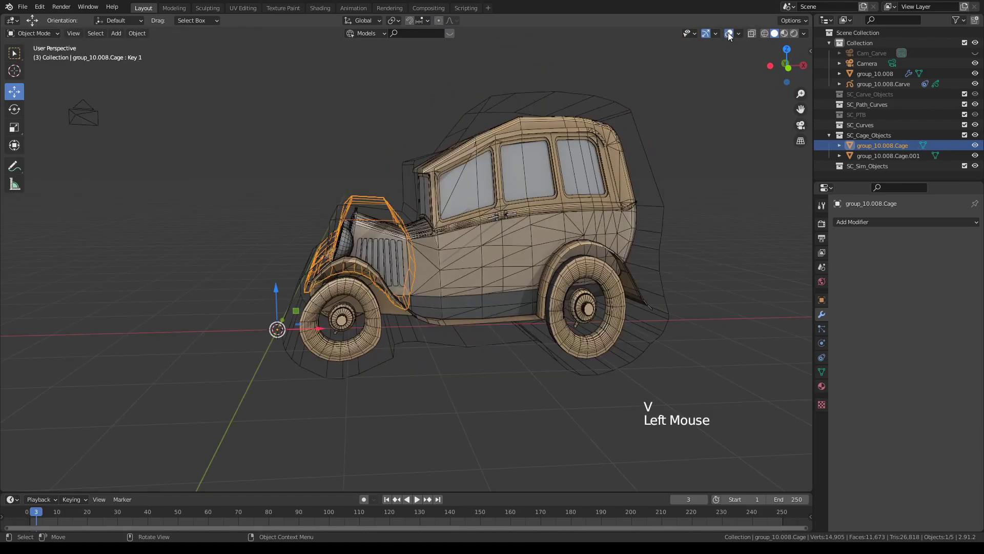
middle_click_drag(584, 155, 619, 244)
left_click(822, 371)
middle_click_drag(538, 294, 508, 299)
left_click_drag(962, 391, 887, 391)
mouse_move(969, 391)
left_mouse_down()
mouse_move(888, 391)
mouse_move(969, 392)
left_mouse_up()
Select the outer body cage, then the hood cage again, viewing the car from higher angles.
left_click(441, 142)
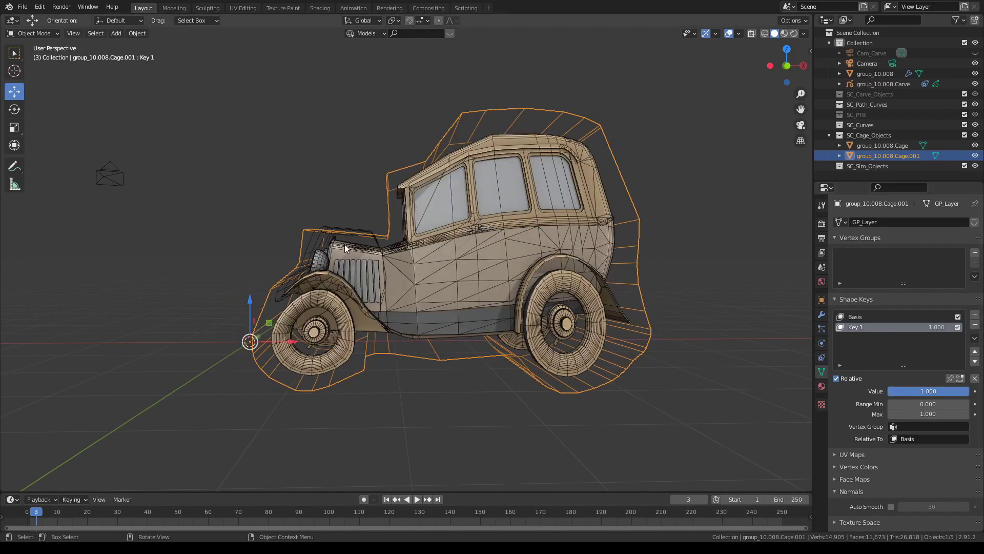
left_click(315, 241)
mouse_move(518, 210)
middle_mouse_down()
mouse_move(527, 223)
mouse_move(519, 203)
middle_mouse_up()
scroll(528, 223, "up", 1)
middle_click_drag(480, 137, 493, 189)
scroll(488, 152, "down", 1)
Select the car body and check its two MeshDeform modifiers.
left_click(473, 115)
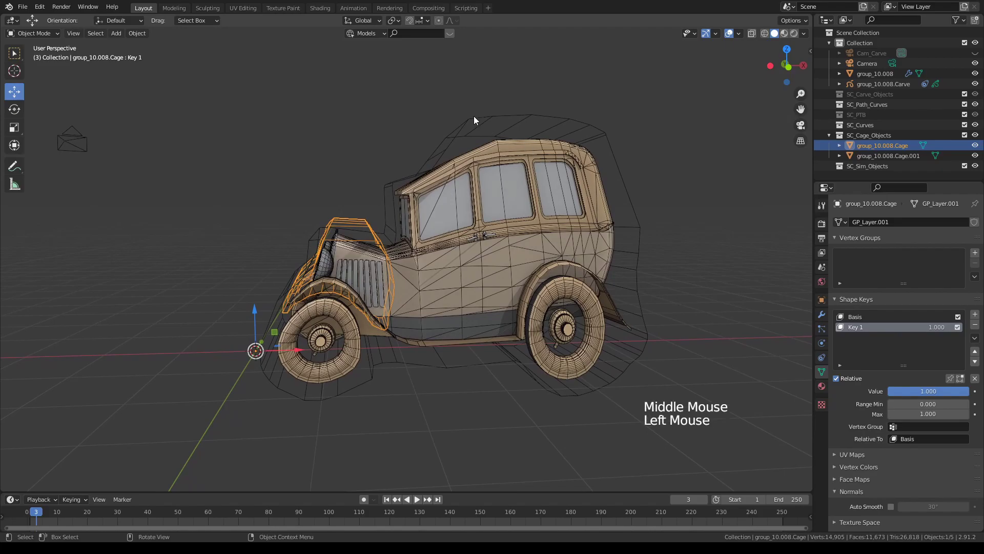
left_click(586, 260)
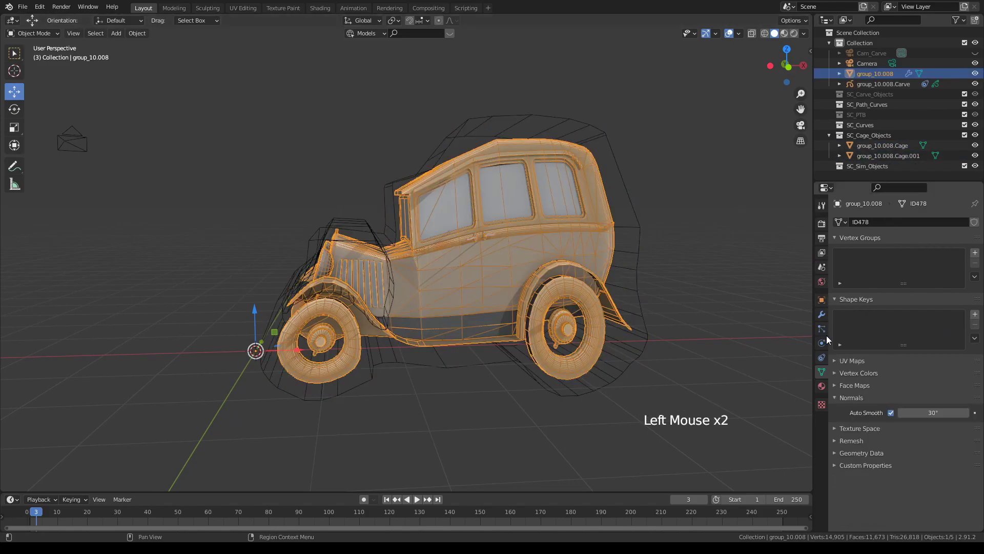
left_click(821, 314)
mouse_move(587, 198)
middle_mouse_down()
mouse_move(564, 184)
mouse_move(573, 194)
middle_mouse_up()
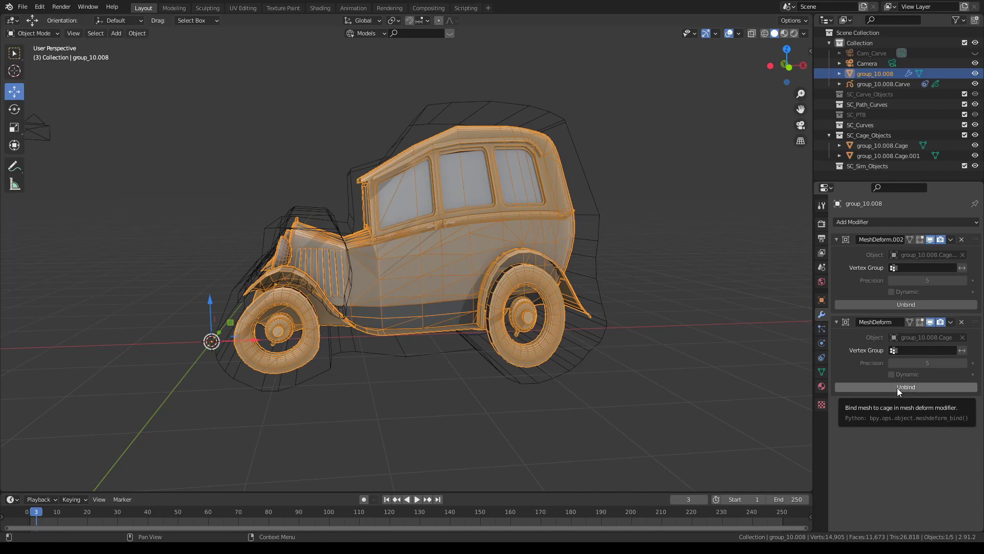
middle_click_drag(656, 318, 725, 361)
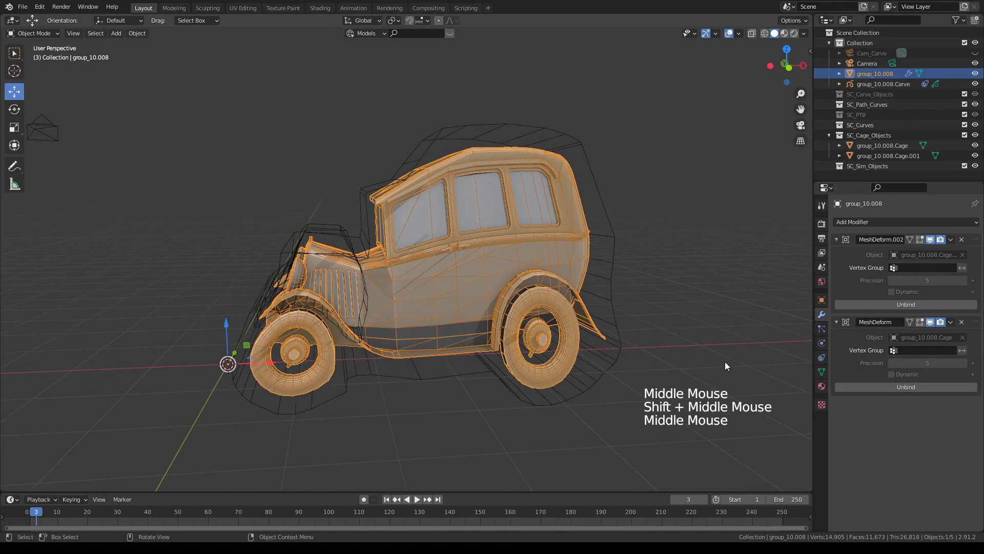
Set the outer body cage's Key 1 to 0.137 and recheck the car's modifiers.
left_click(822, 371)
left_click(432, 132)
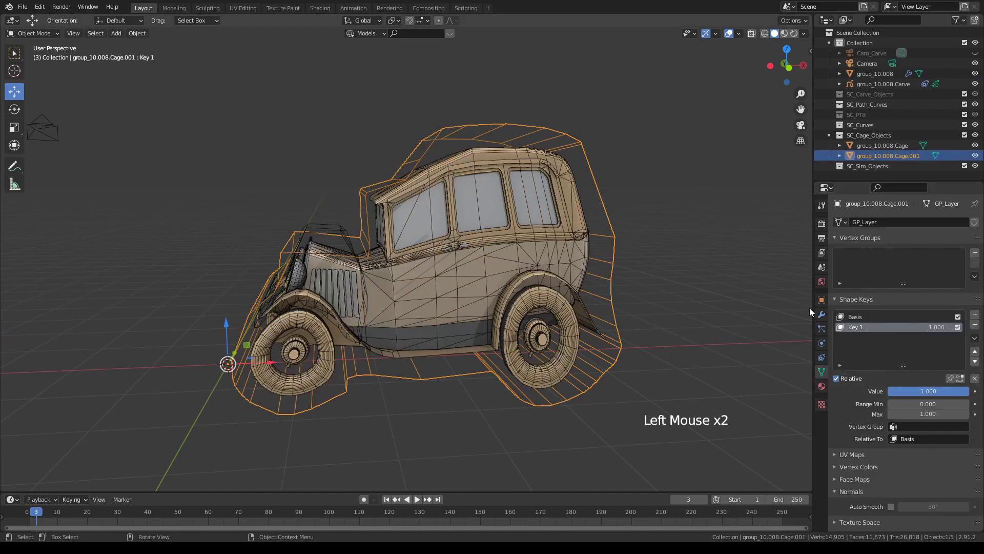
left_click_drag(962, 391, 889, 391)
left_click(822, 313)
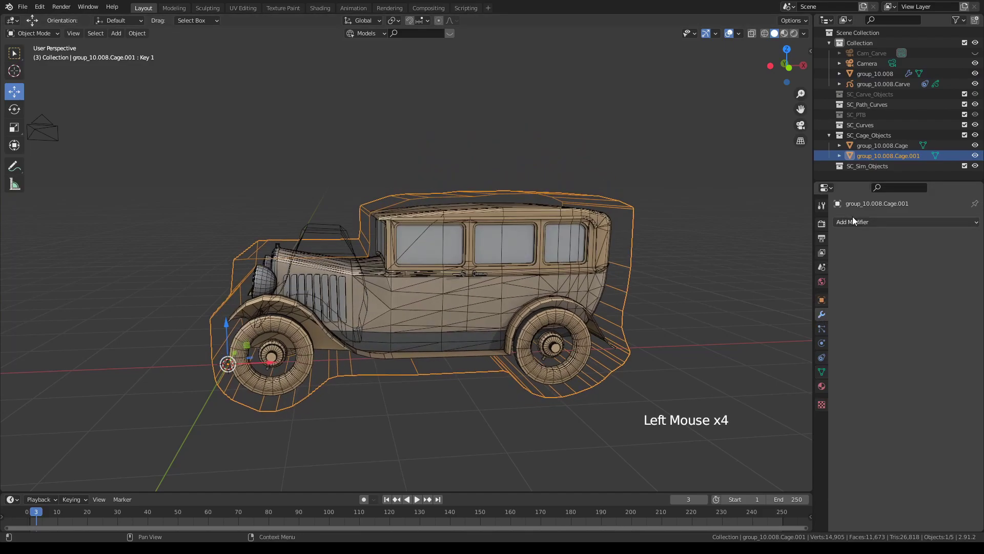
left_click(595, 248)
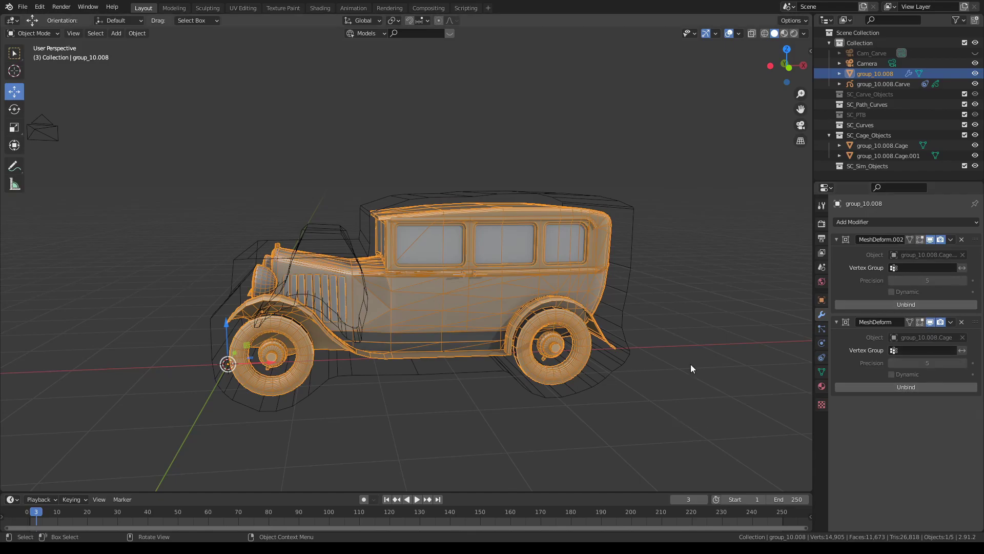
Restore the body cage's Key 1 to 1.000, then sweep it down to 0.000.
left_click(616, 311)
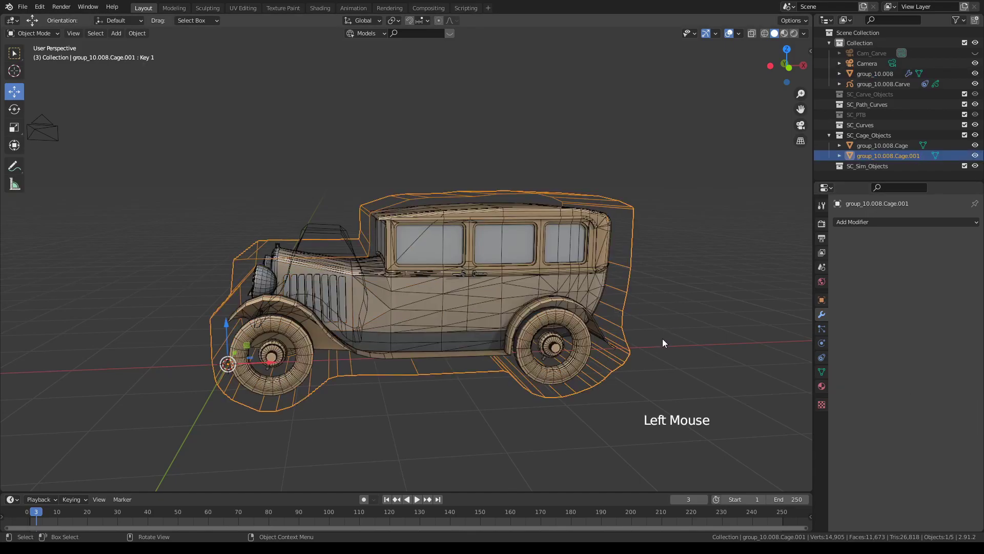
left_click(821, 372)
left_click(907, 391)
middle_click_drag(727, 318, 616, 244)
scroll(641, 269, "down", 1)
mouse_move(965, 391)
left_mouse_down()
mouse_move(890, 391)
mouse_move(968, 391)
left_mouse_up()
Zero the hood cage's Key 1 and reduce the body cage's Key 1 to 0.628.
left_click(358, 239)
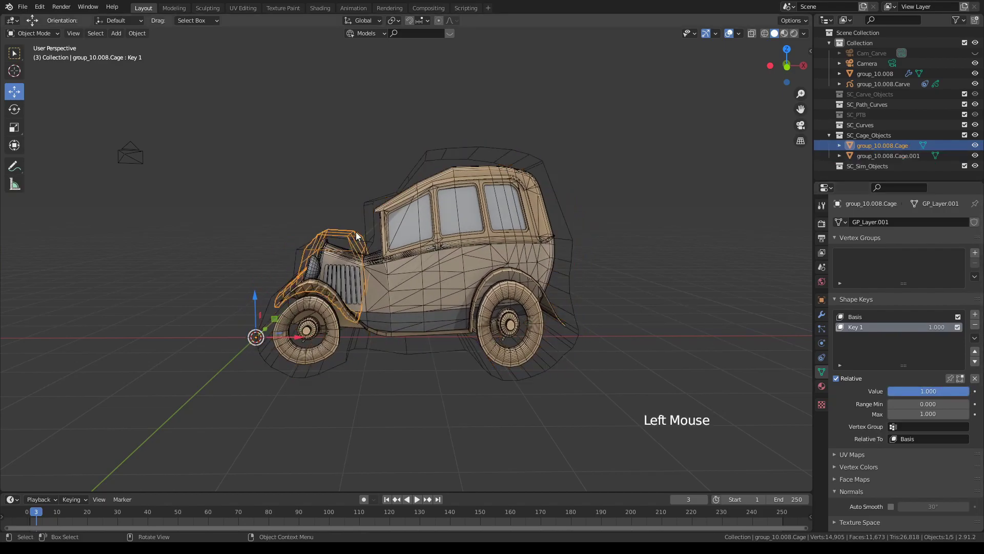
mouse_move(956, 391)
left_mouse_down()
mouse_move(878, 391)
mouse_move(968, 391)
left_mouse_up()
left_click(568, 243)
middle_click_drag(699, 364, 706, 297)
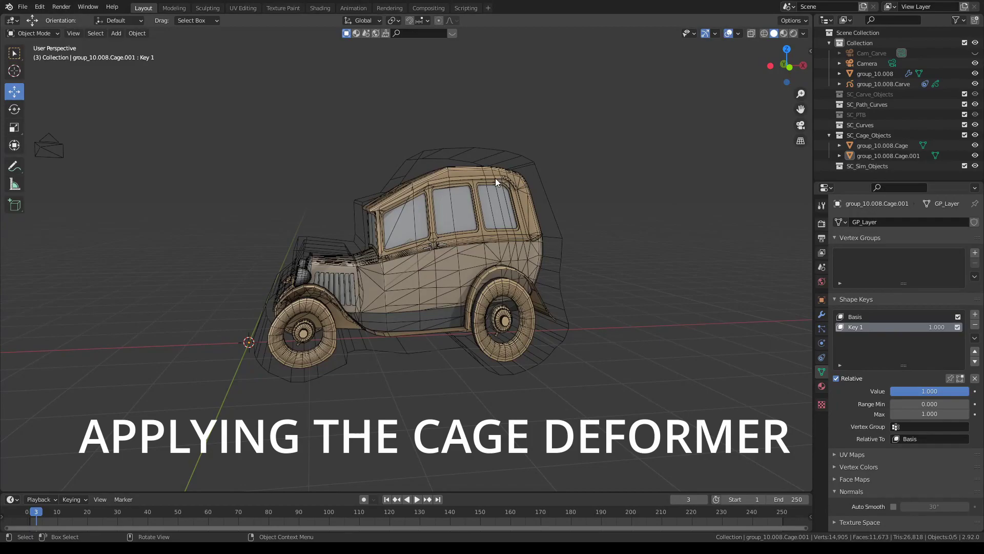
left_click(502, 152)
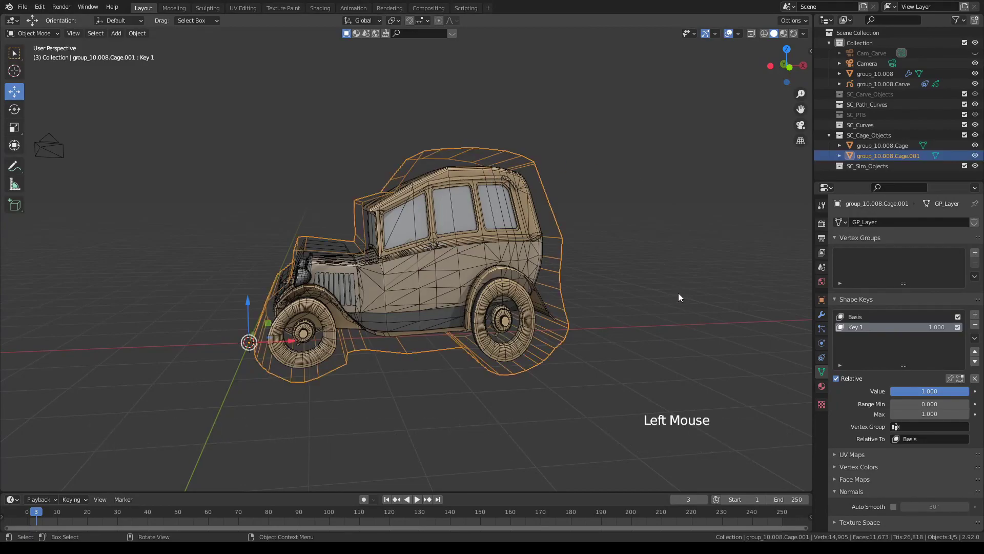
left_click_drag(929, 391, 908, 391)
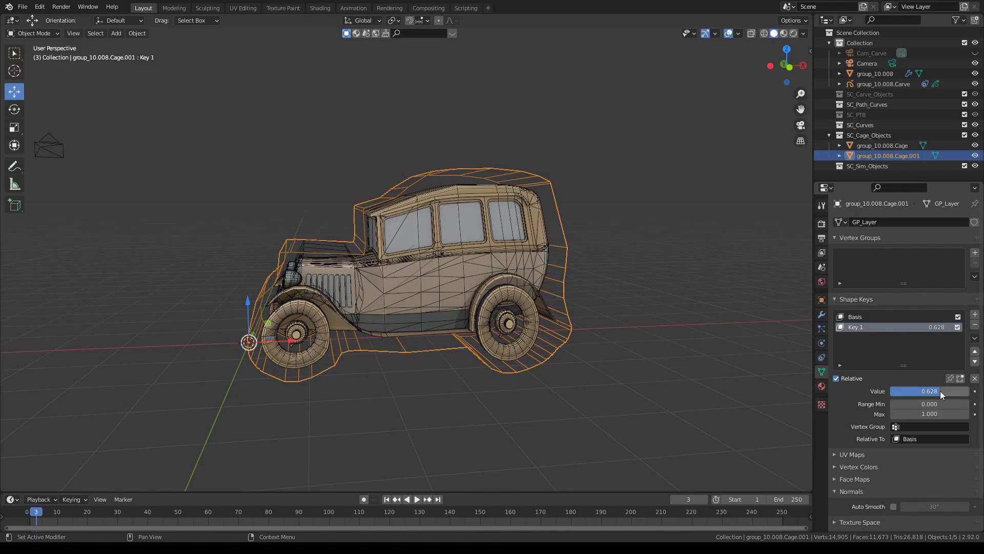
Raise the hood cage's Key 1 to 0.519 and select the car.
left_click(335, 250)
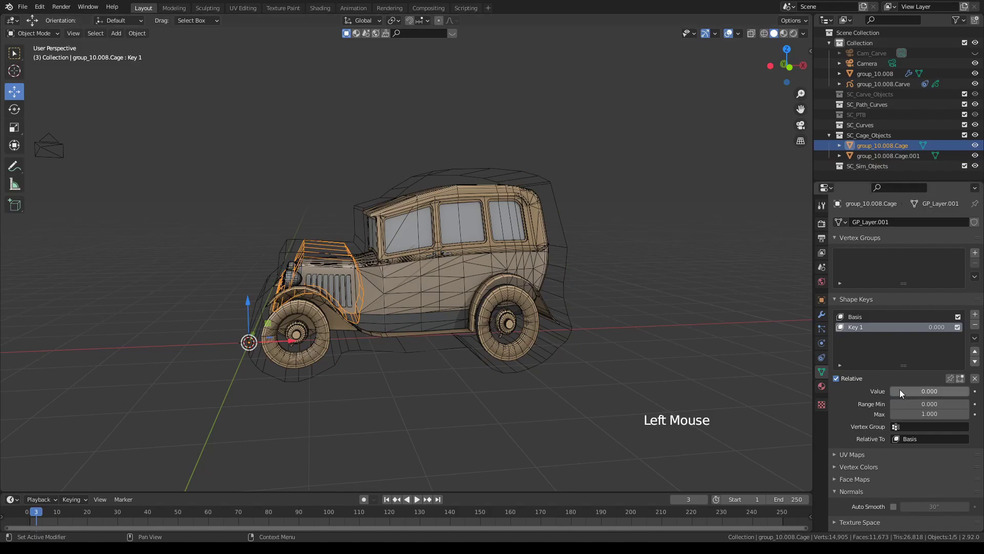
left_click_drag(893, 389, 930, 391)
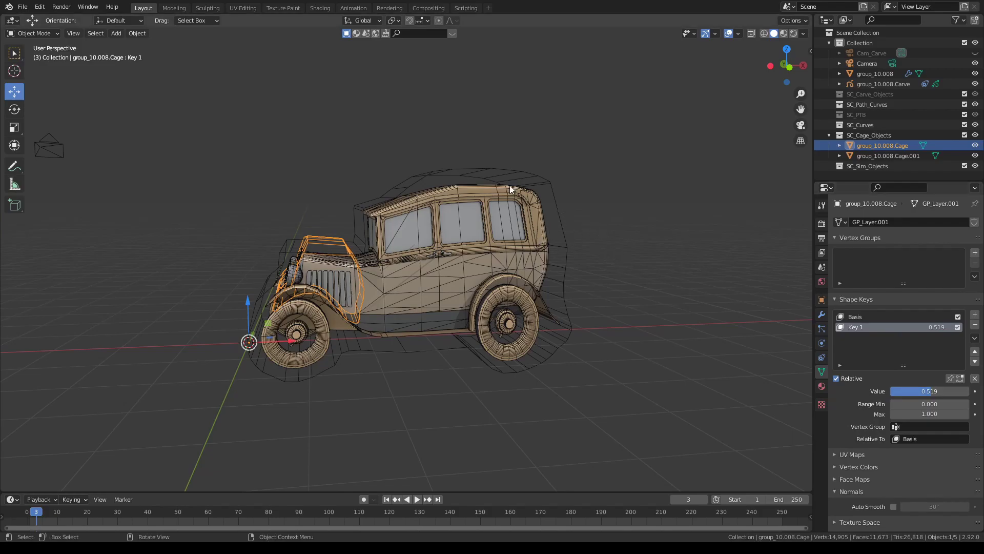
left_click(447, 192)
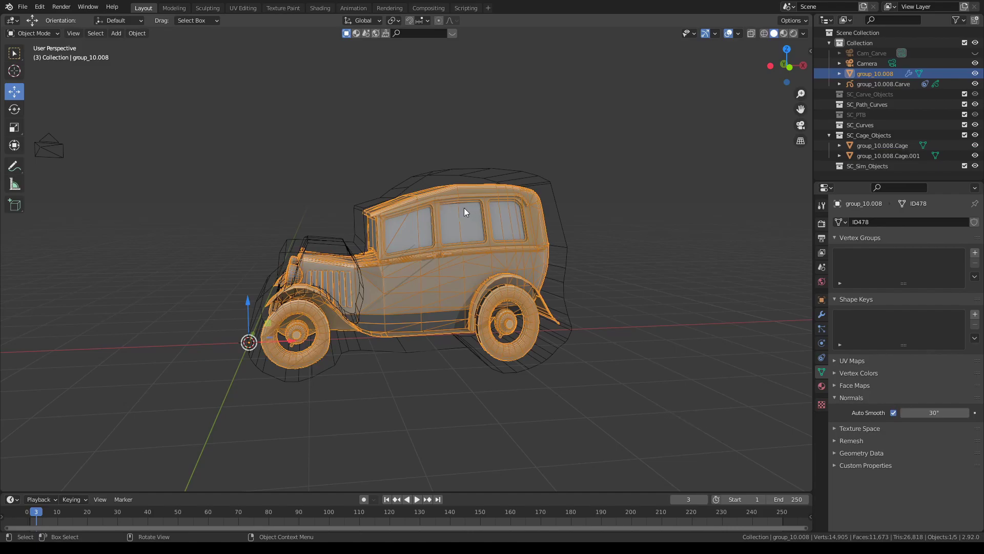
Run Sketch_N_Carve's Apply_Cage with Apply_Cage_Modifiers ticked, then inspect the baked car from behind.
key("k")
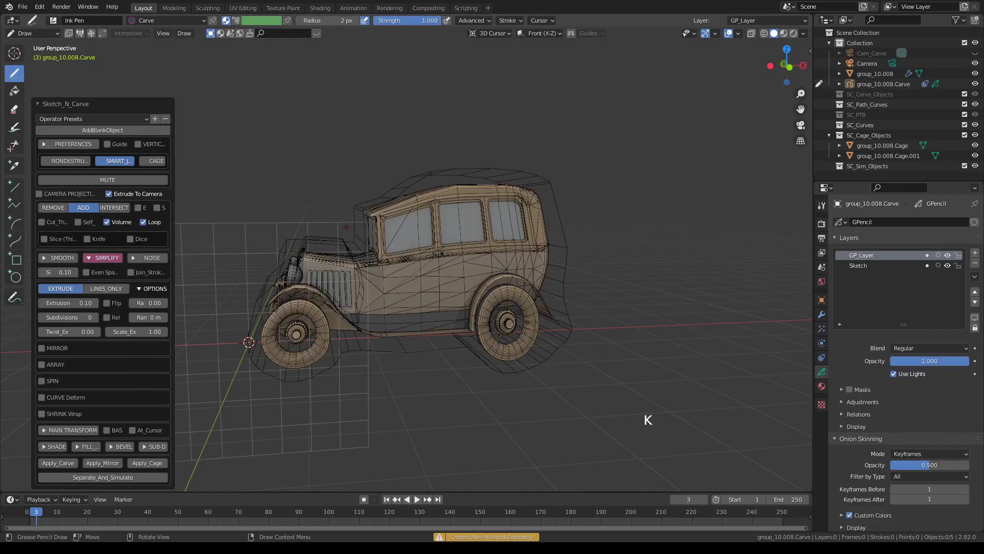
left_click(139, 462)
left_click(68, 483)
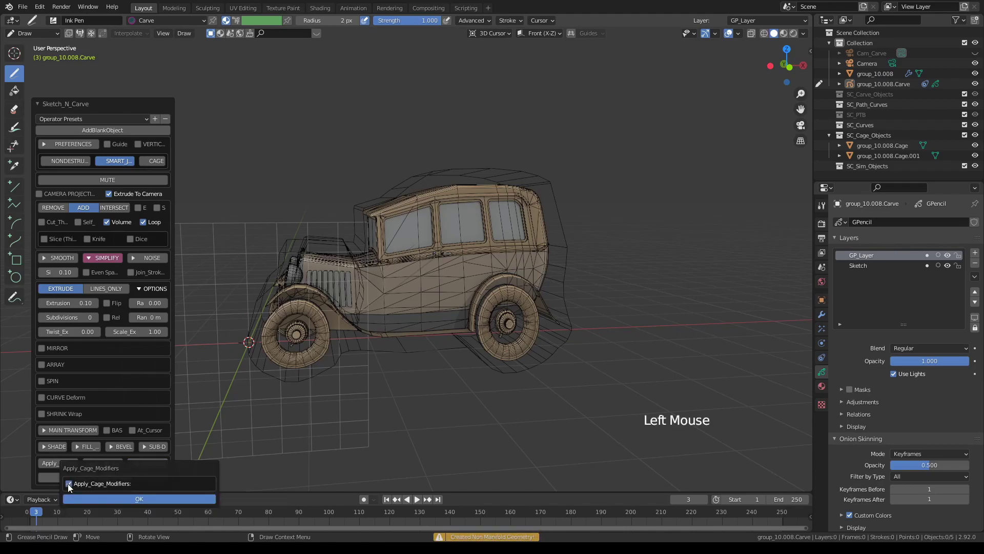
left_click(138, 497)
left_click(531, 265)
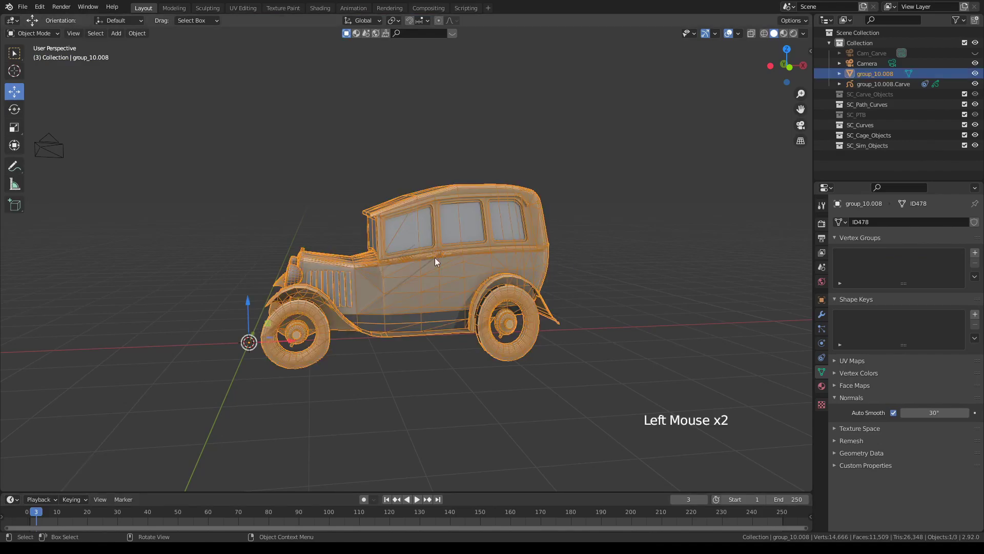
middle_click_drag(381, 259, 361, 263)
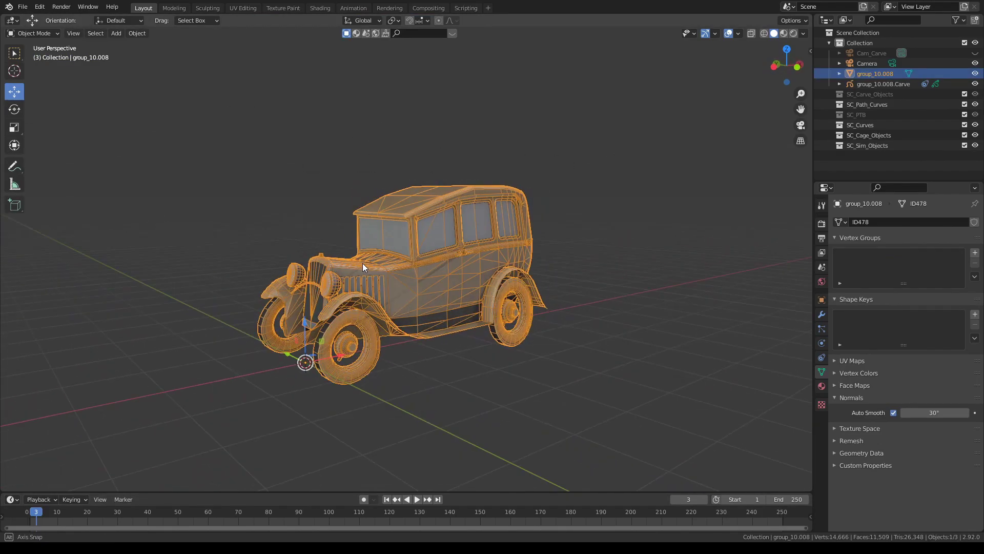
left_click(596, 229)
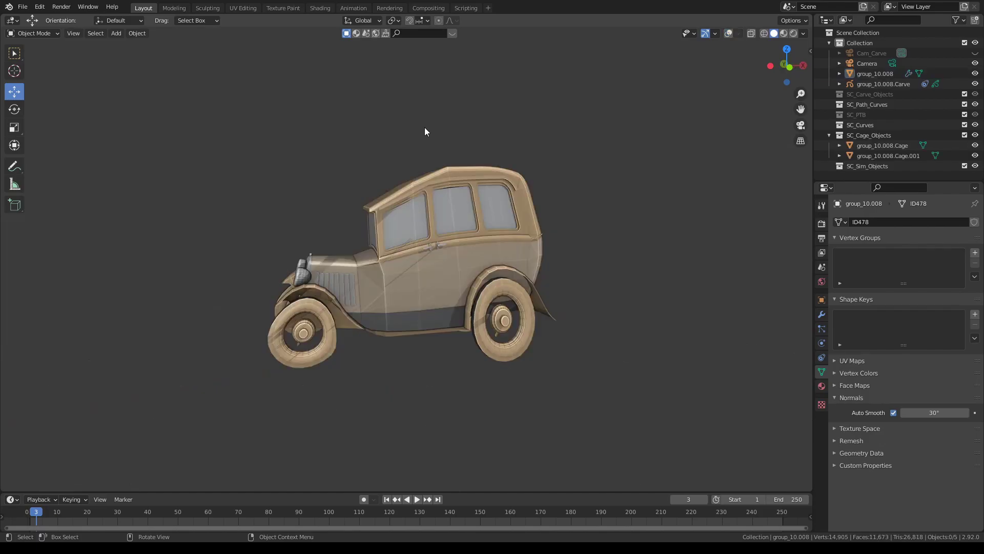